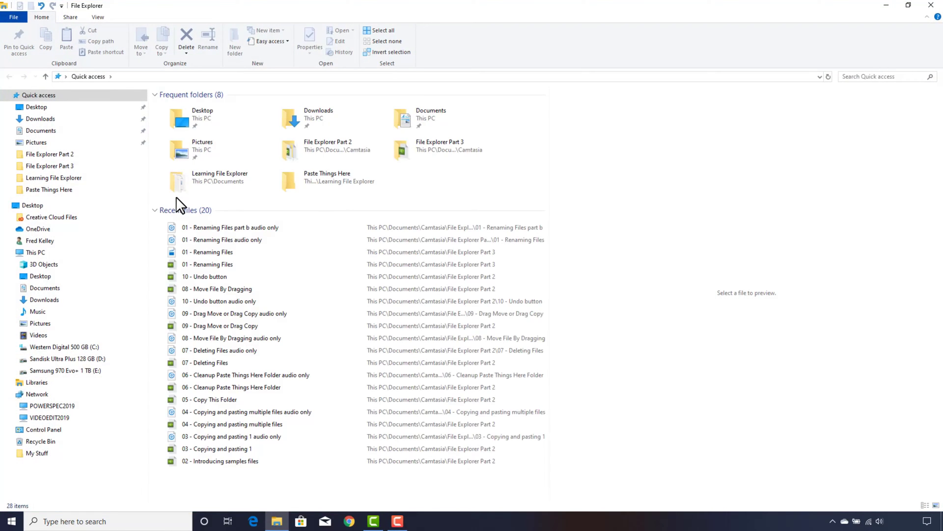
In Learning File Explorer, rename 'Notes from meeting - Copy' to 'new name'
click(81, 178)
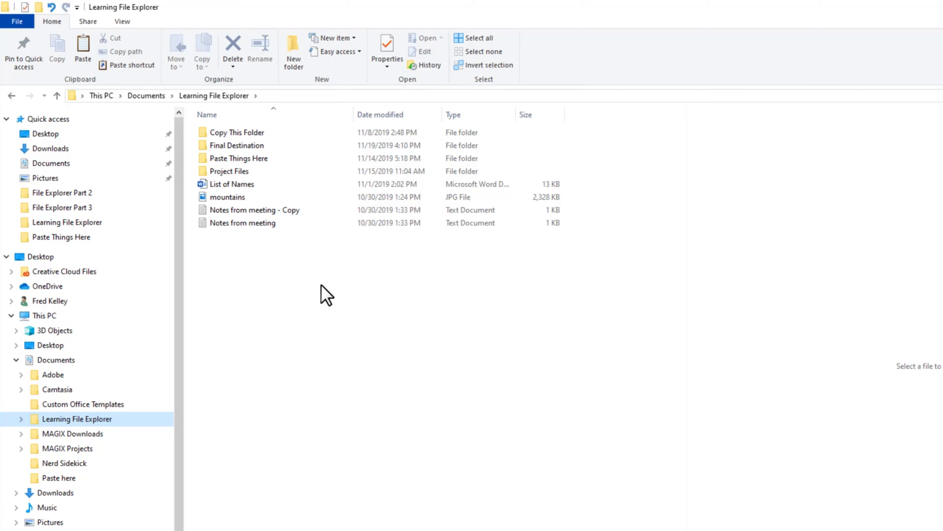
click(305, 210)
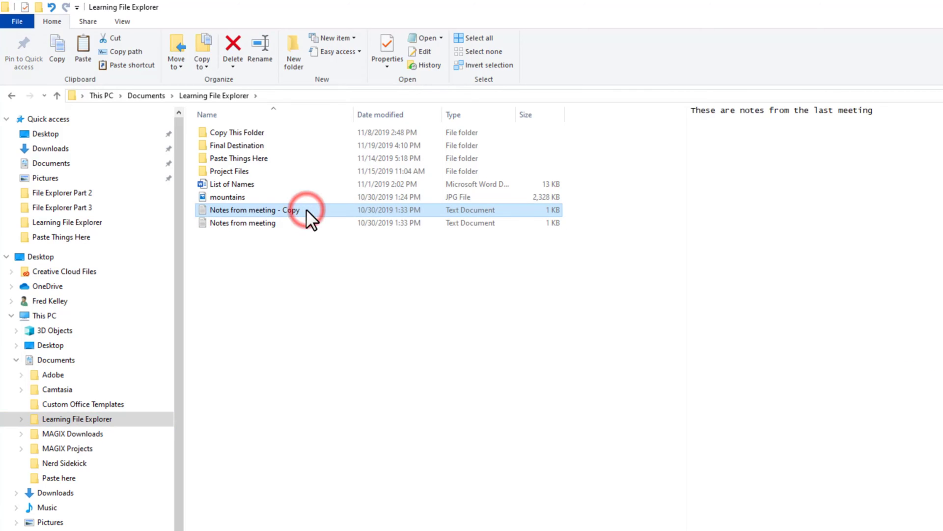
click(260, 60)
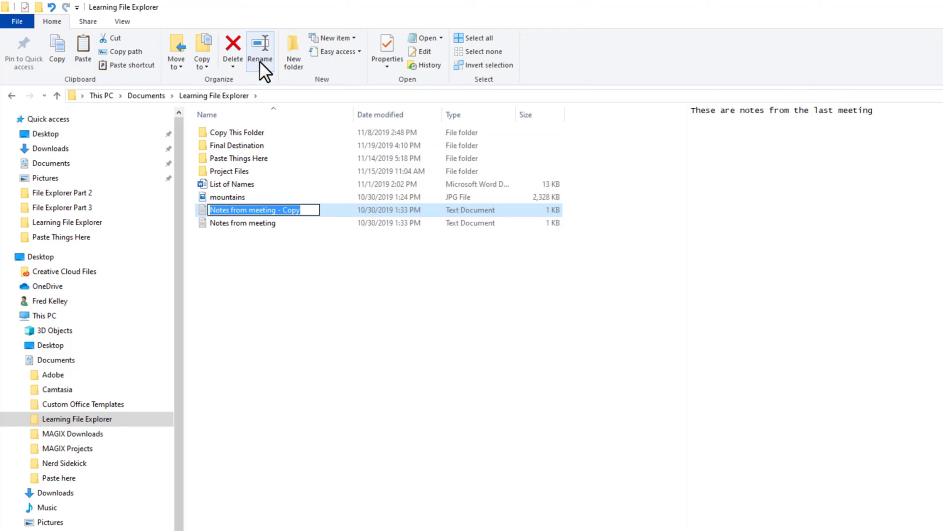
text(new name)
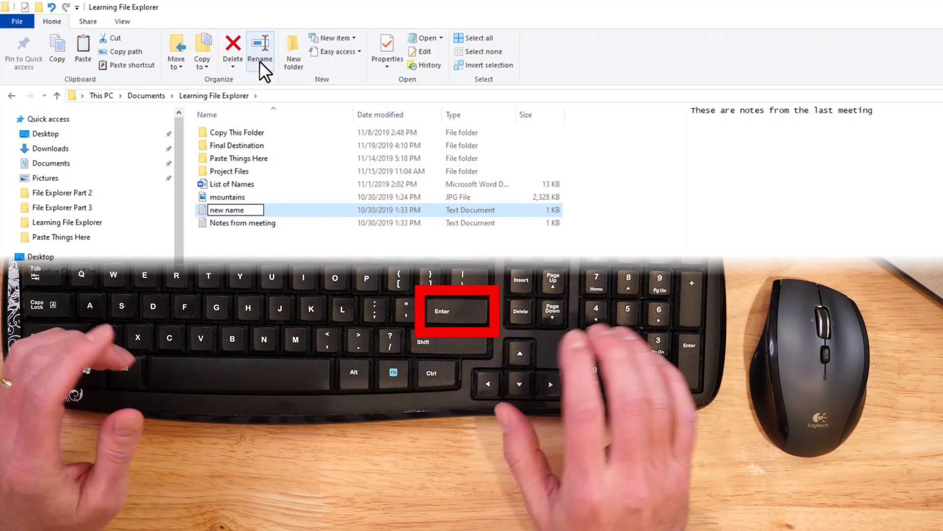
key(Return)
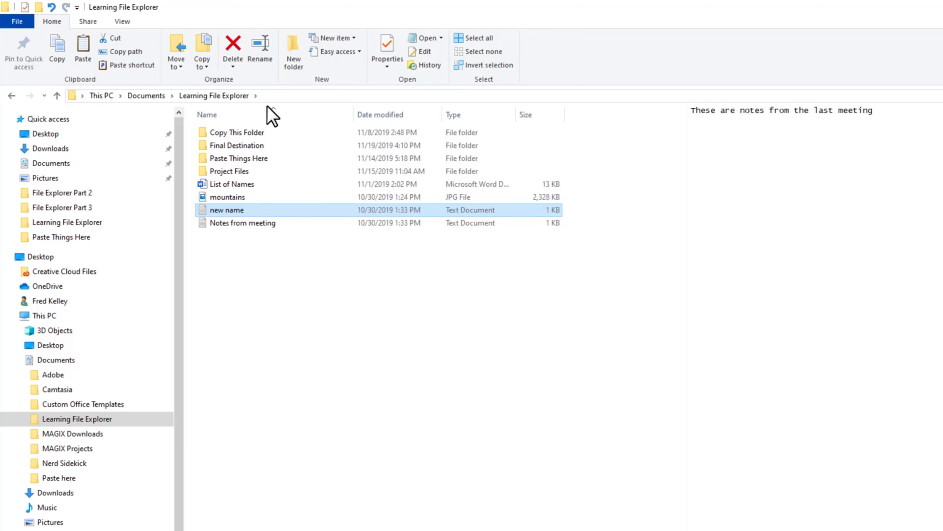
Rename 'new name' to 'another name' through the right-click menu
right_click(294, 210)
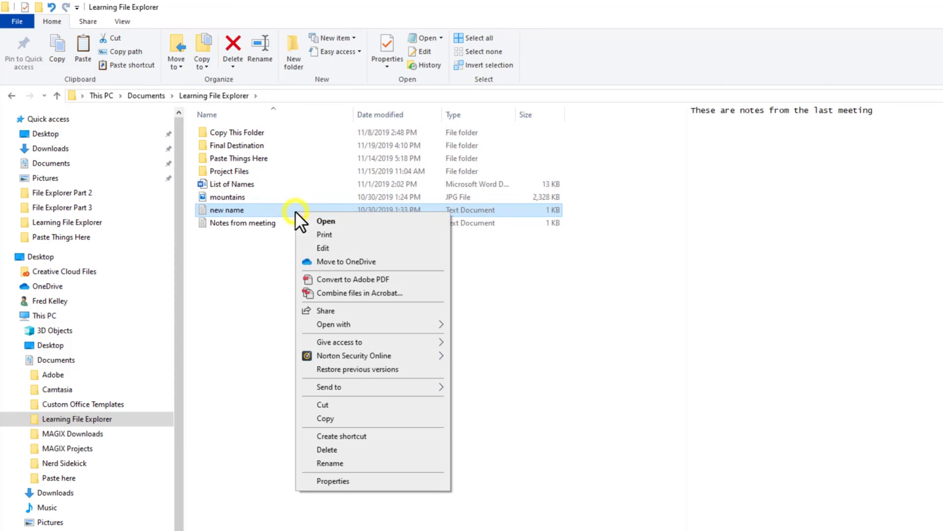
click(346, 463)
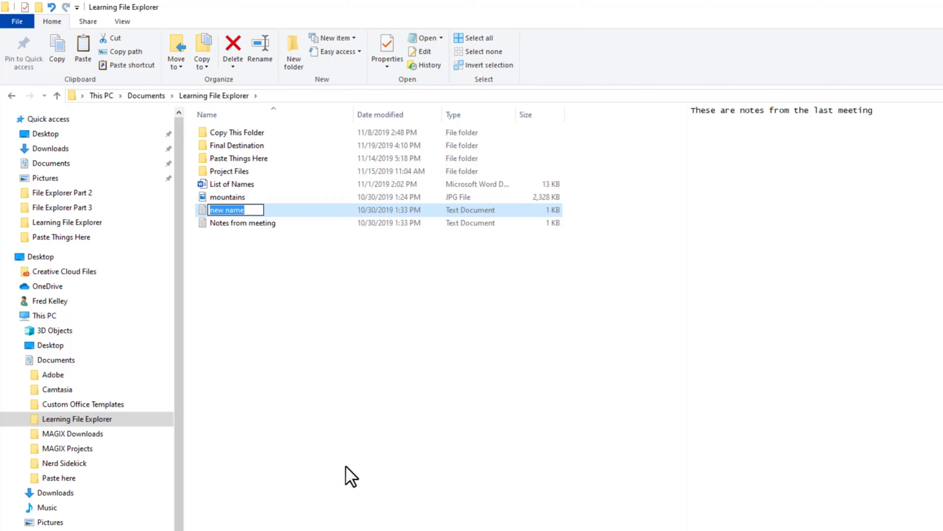
text(another name)
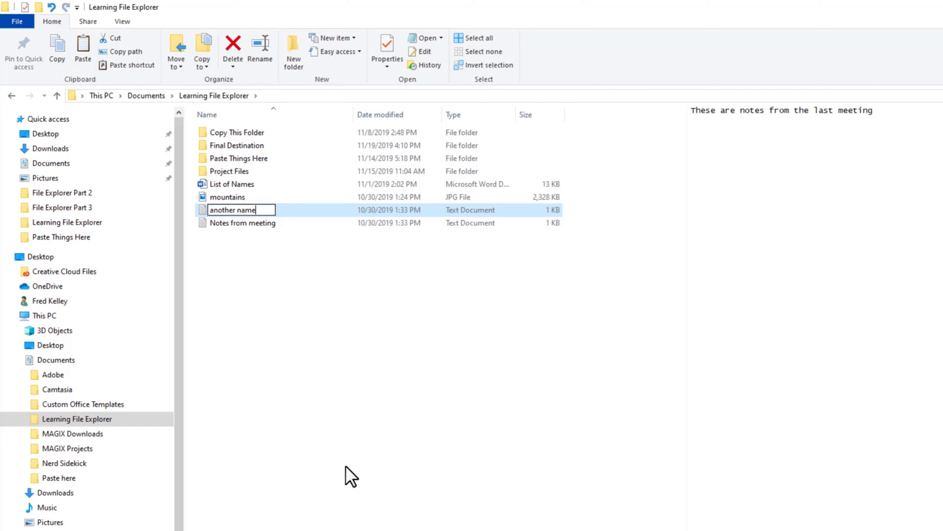
key(Return)
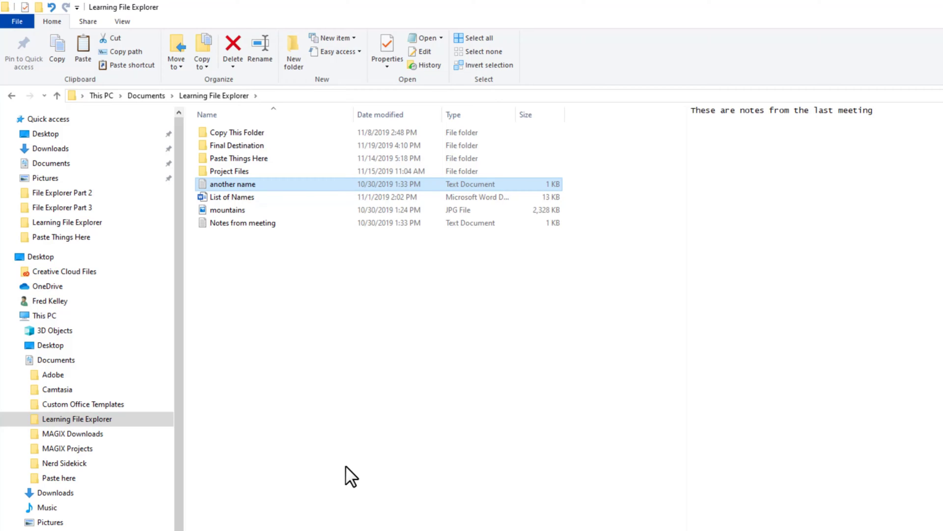
Rename the file again to 'third name' with a slow double-click on its name
click(278, 341)
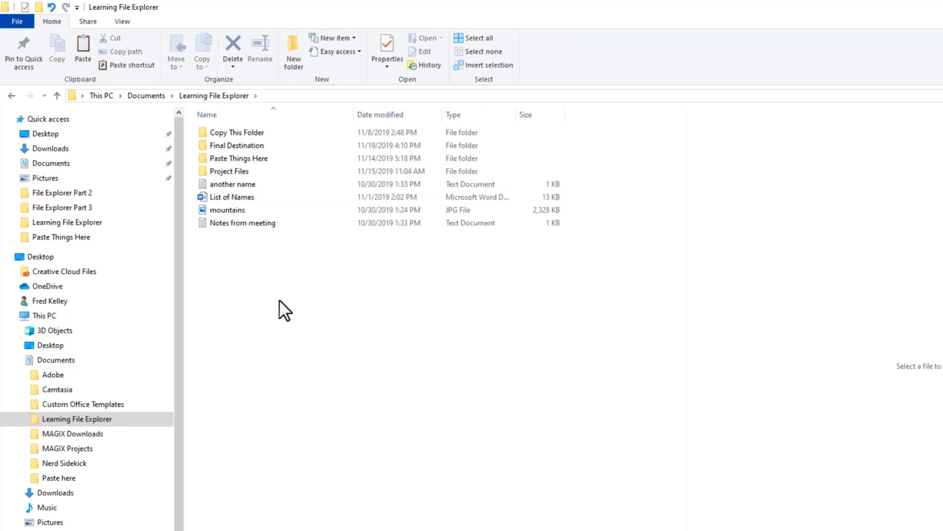
click(243, 187)
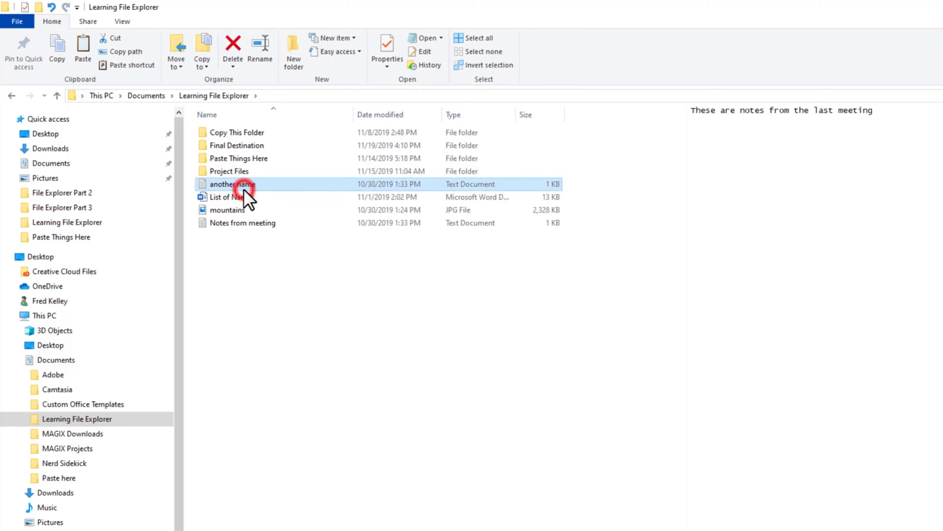
click(245, 186)
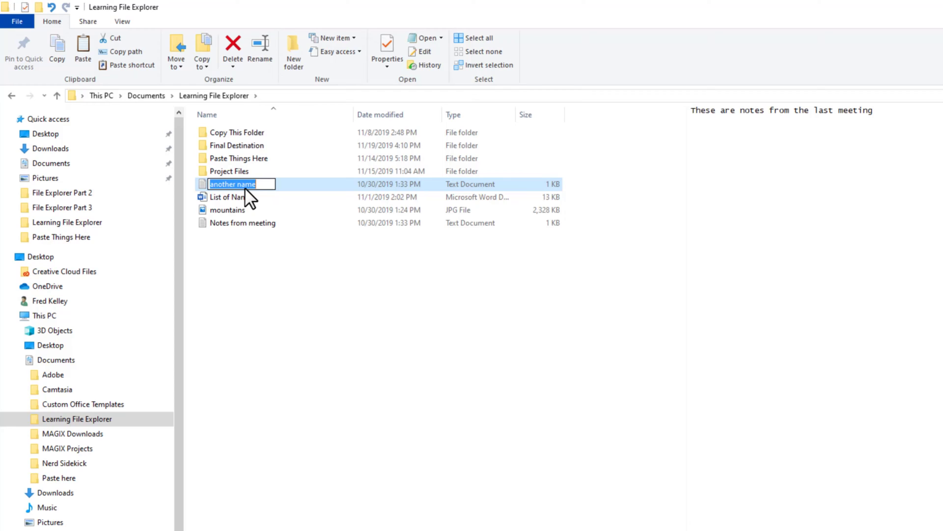
text(third)
key(Return)
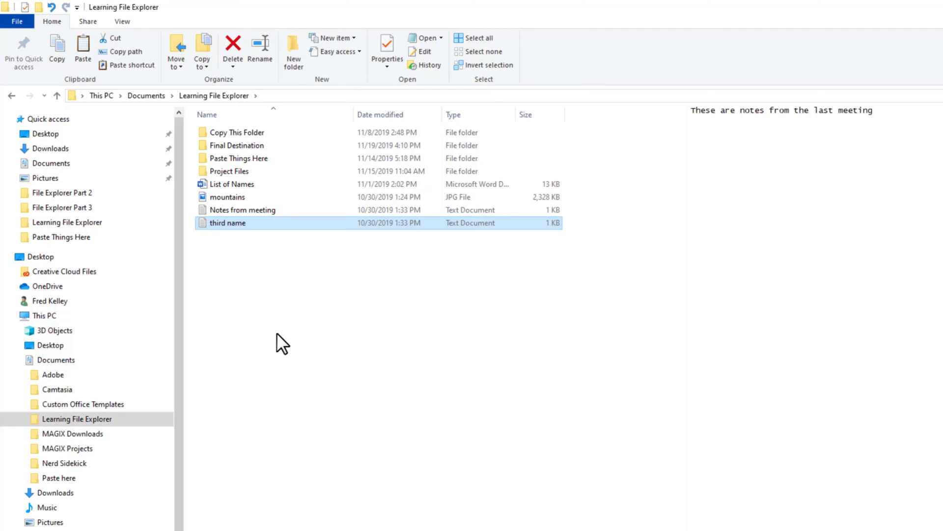
Duplicate 'Notes from meeting' in the same folder by Ctrl-dragging it
click(209, 211)
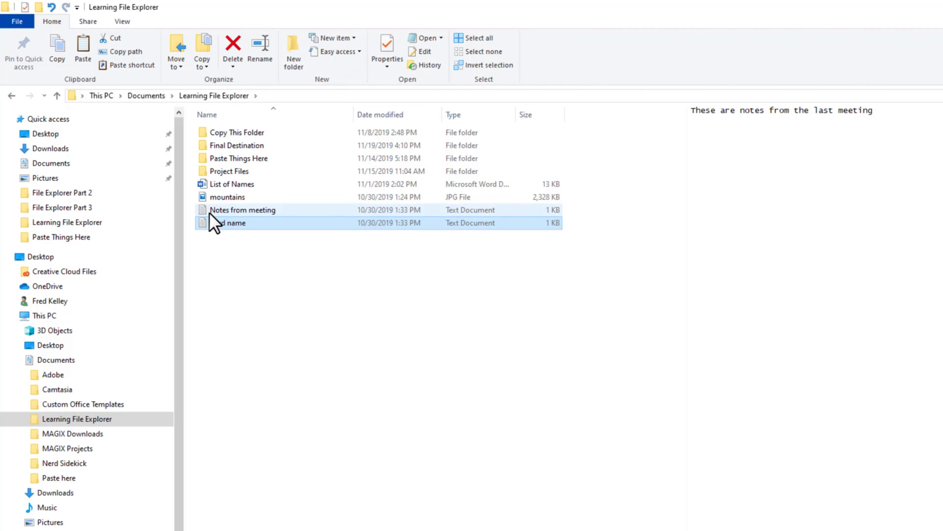
drag(206, 211, 246, 276)
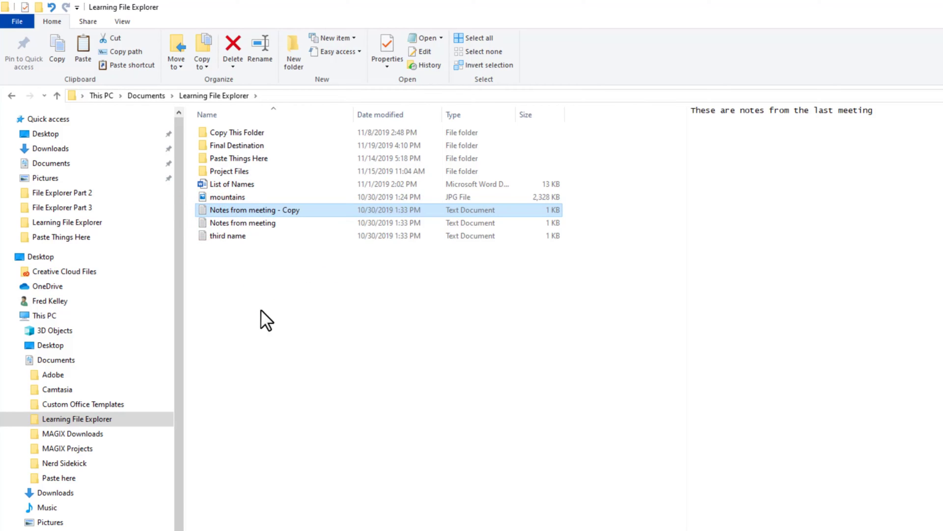
click(280, 325)
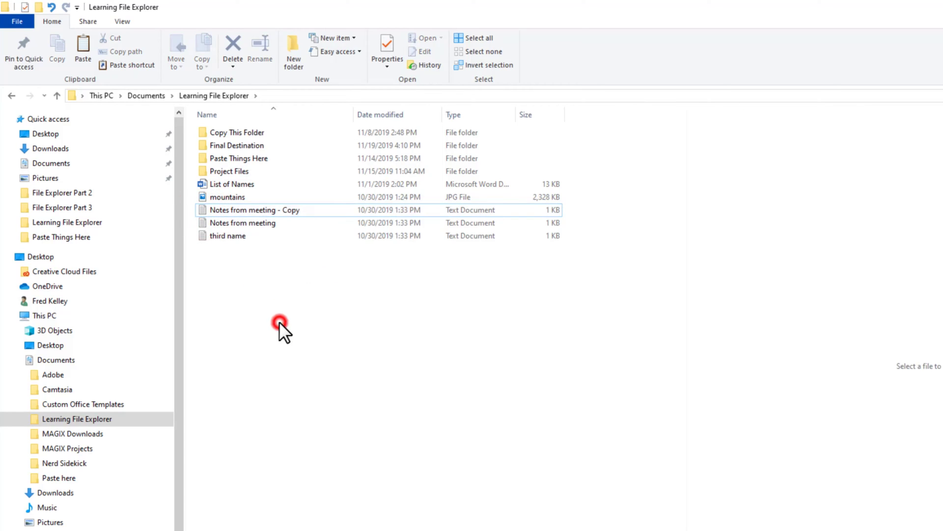
Rename the copy by replacing 'Copy' with '1-1-2099'
click(270, 212)
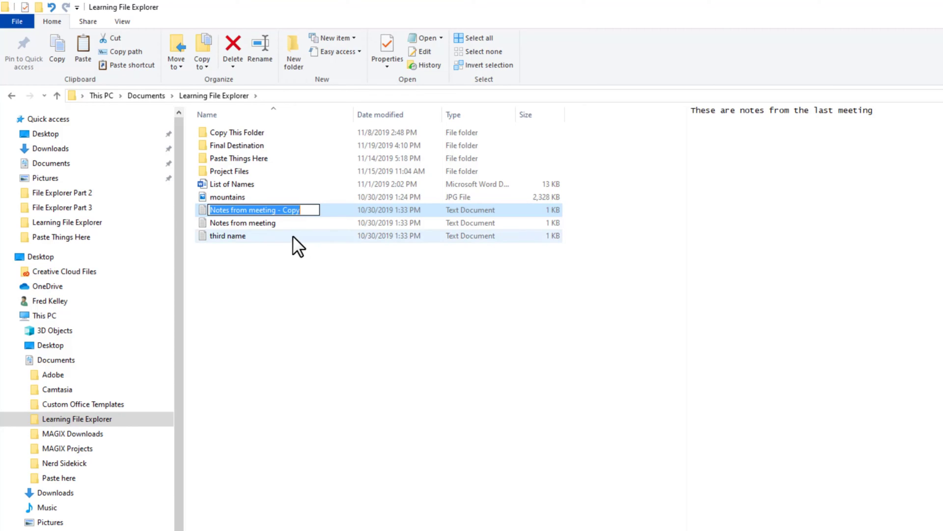
click(302, 211)
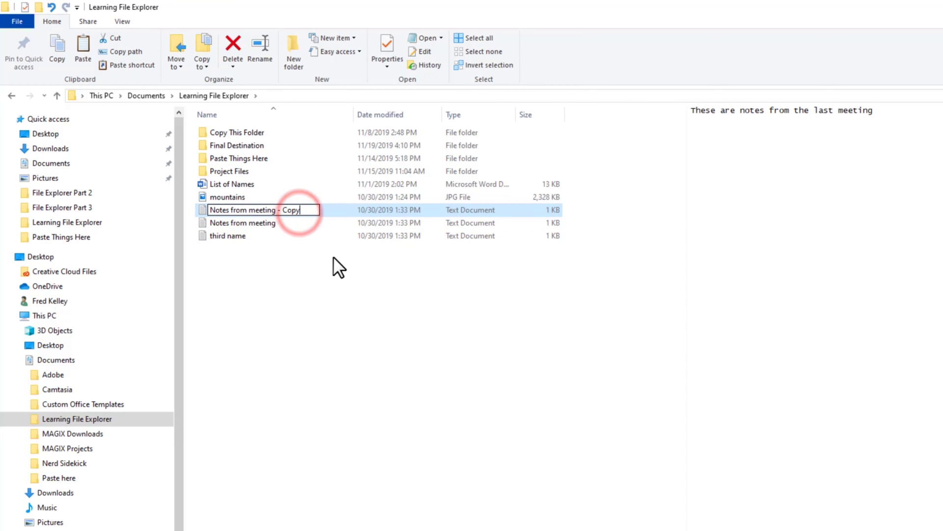
key(BackSpace)
key(BackSpace)
key(BackSpace)
key(BackSpace)
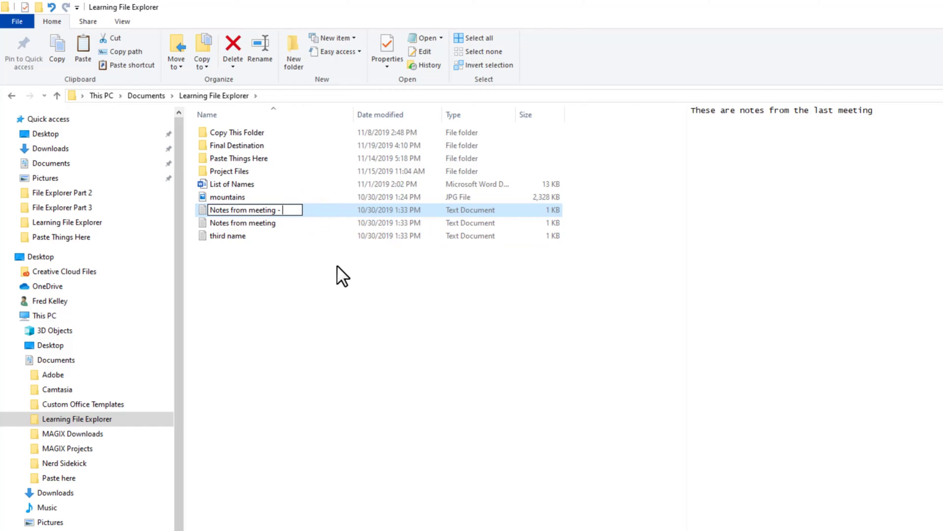
text(1-1-2099)
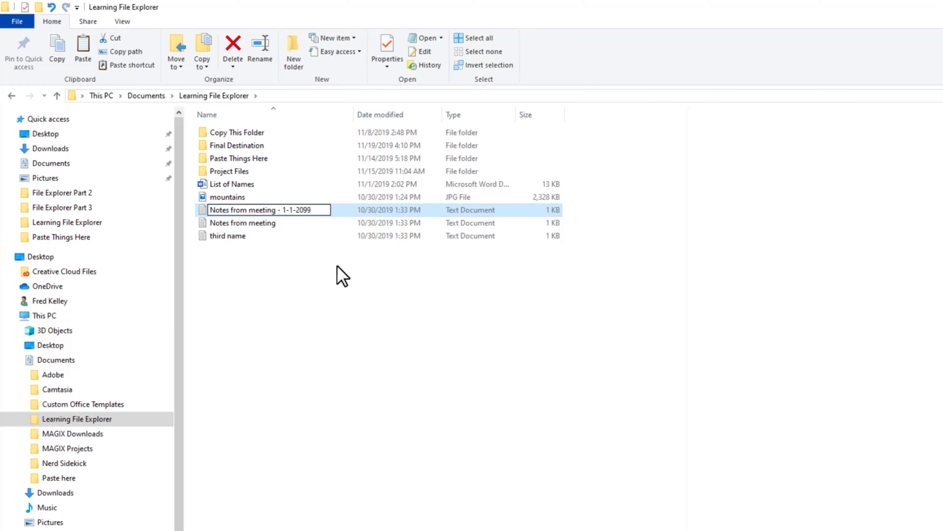
key(Return)
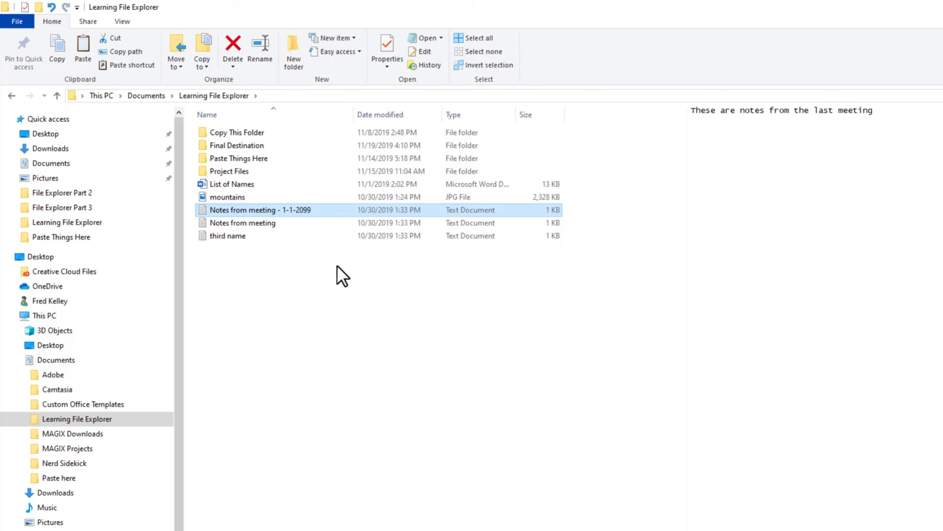
Begin renaming the dated file to 'mistake', then cancel to keep the original name
click(282, 210)
text(mistake)
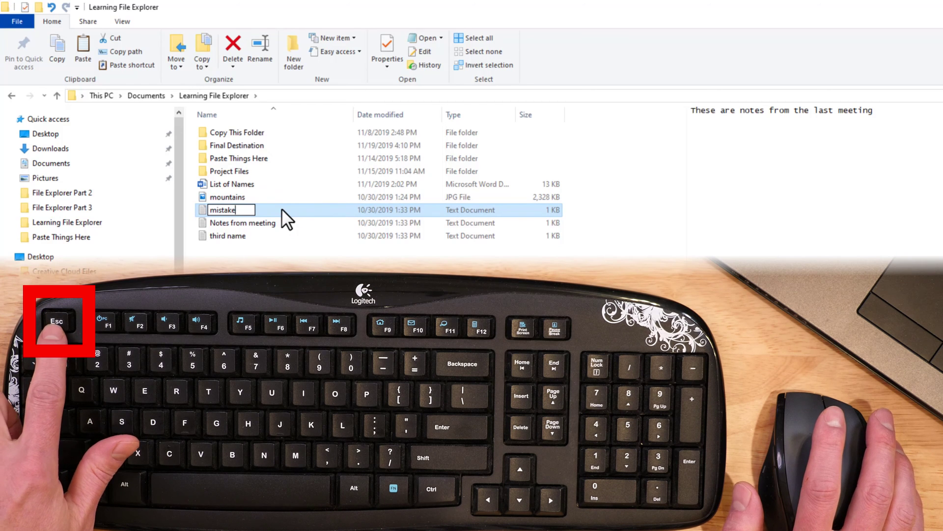
key(Escape)
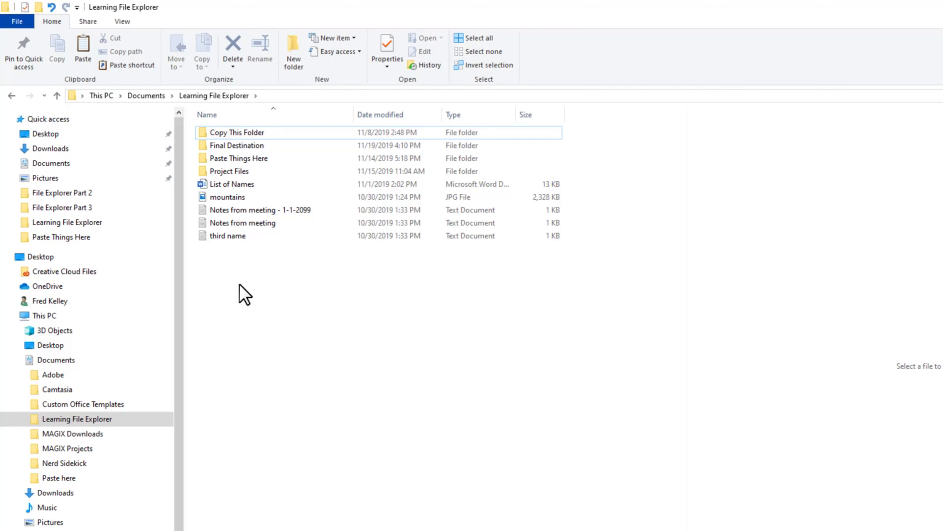
Turn on file name extensions and open Notes from meeting.txt in Notepad
click(128, 19)
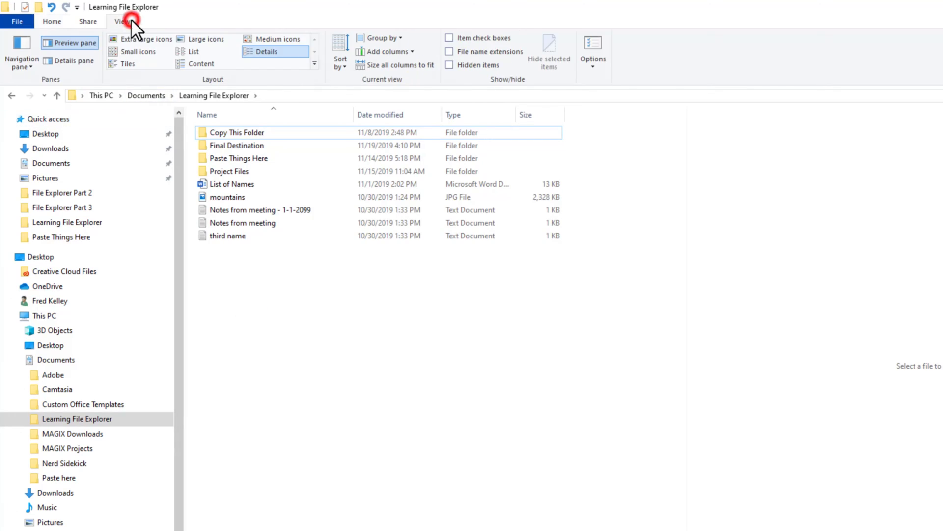
click(517, 51)
double_click(200, 222)
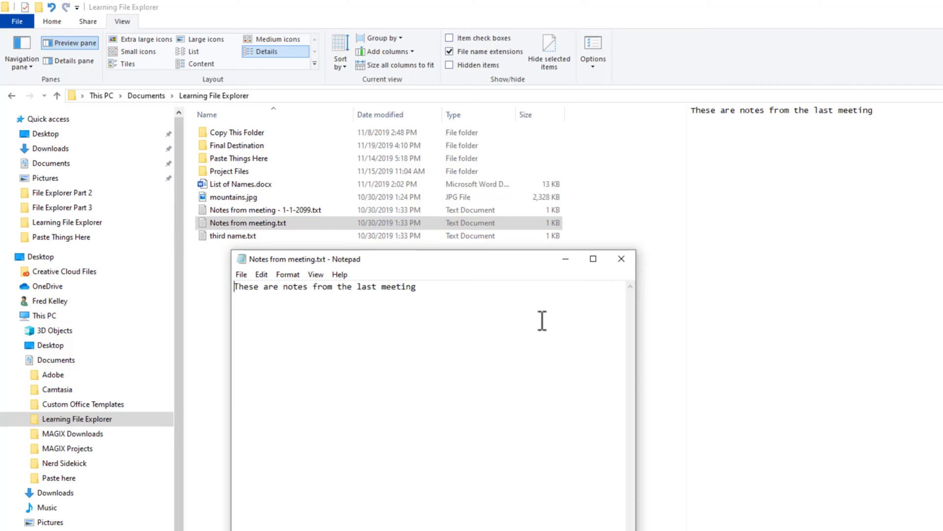
click(617, 261)
click(306, 223)
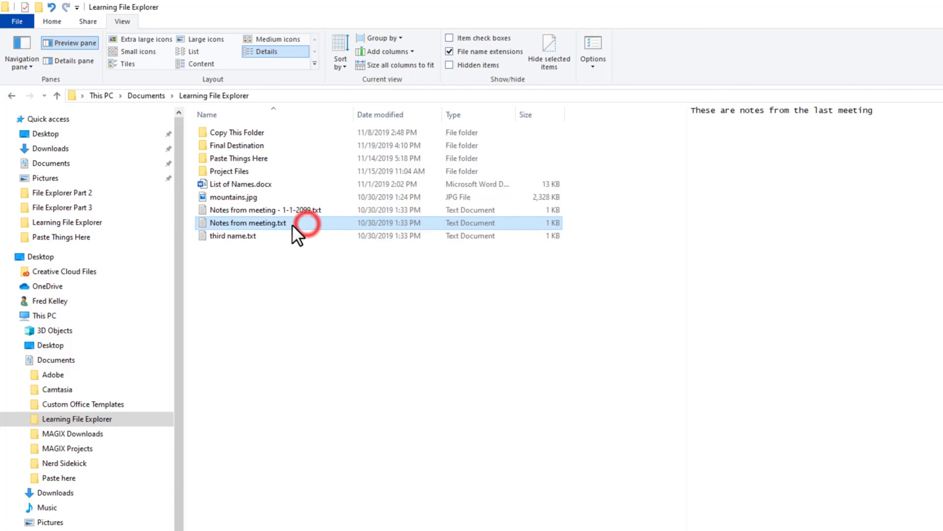
click(292, 224)
key(BackSpace)
key(BackSpace)
key(BackSpace)
key(BackSpace)
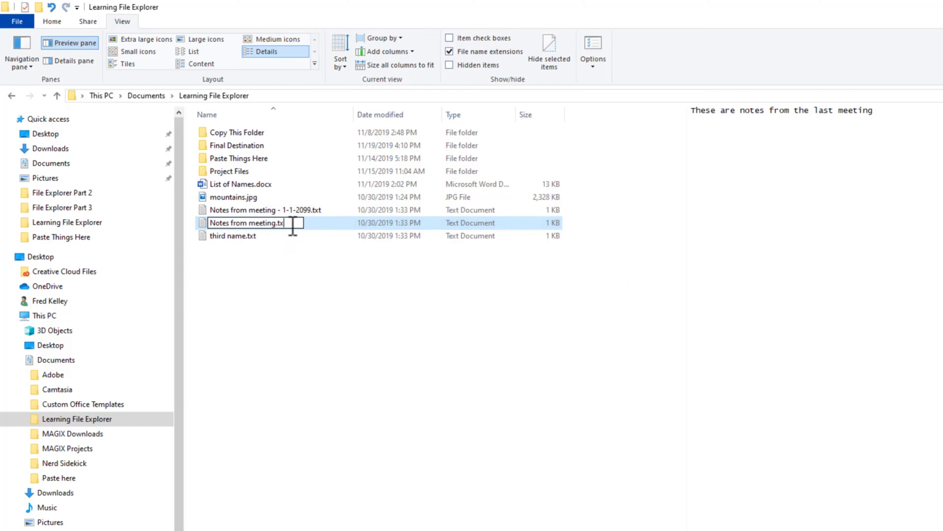
key(Return)
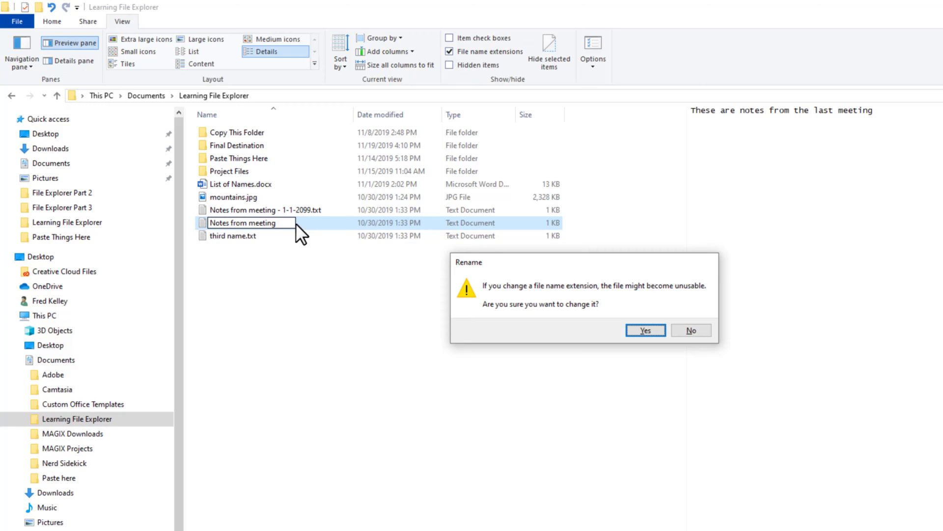
click(645, 331)
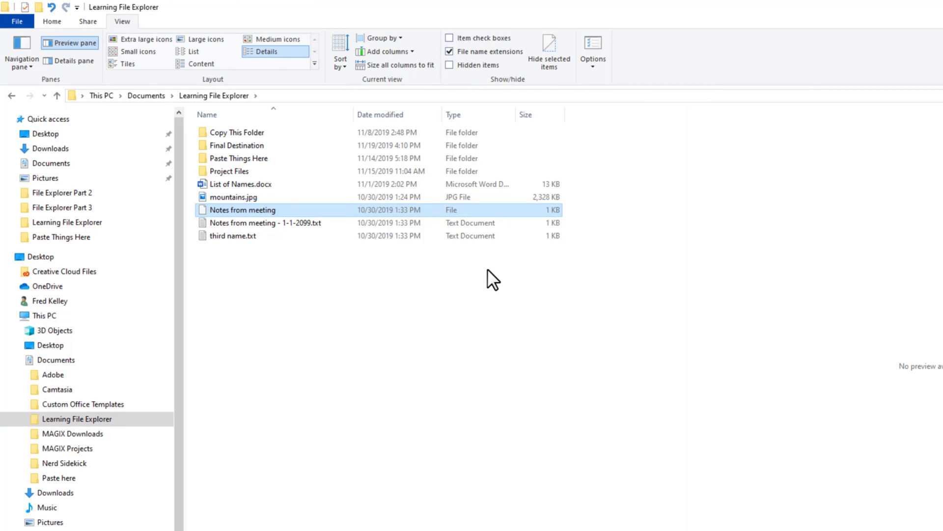
double_click(235, 210)
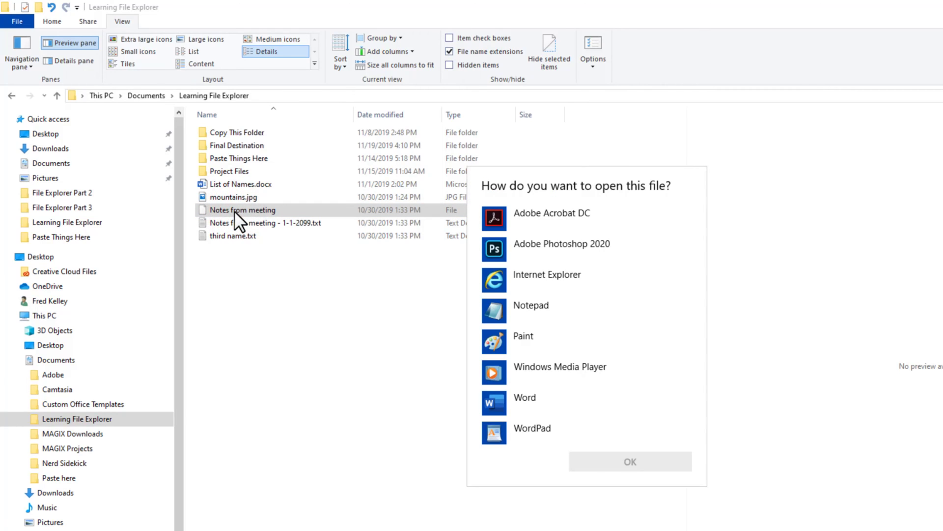
key(Escape)
click(270, 210)
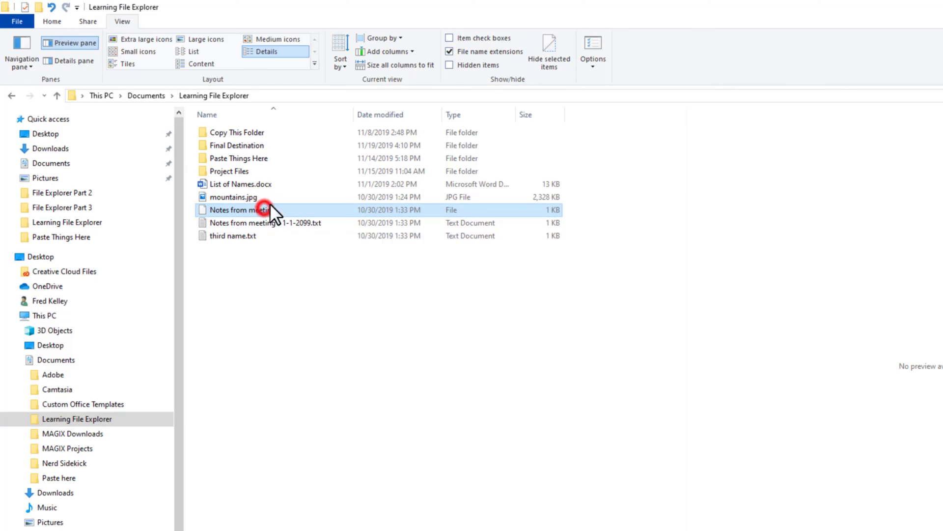
click(279, 209)
text(.txt)
key(Return)
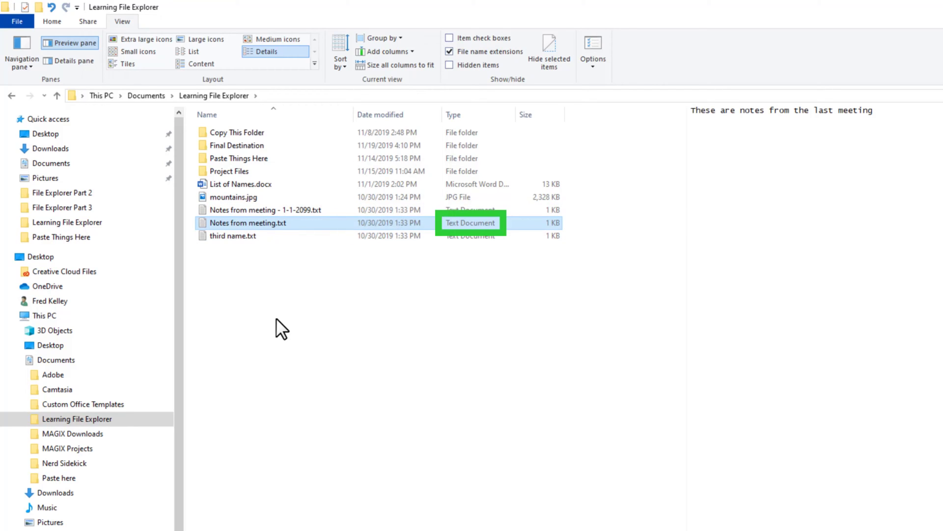
Reopen Notes from meeting.txt, then rename mountains.jpg to mountains.txt, accepting the extension warning
double_click(201, 222)
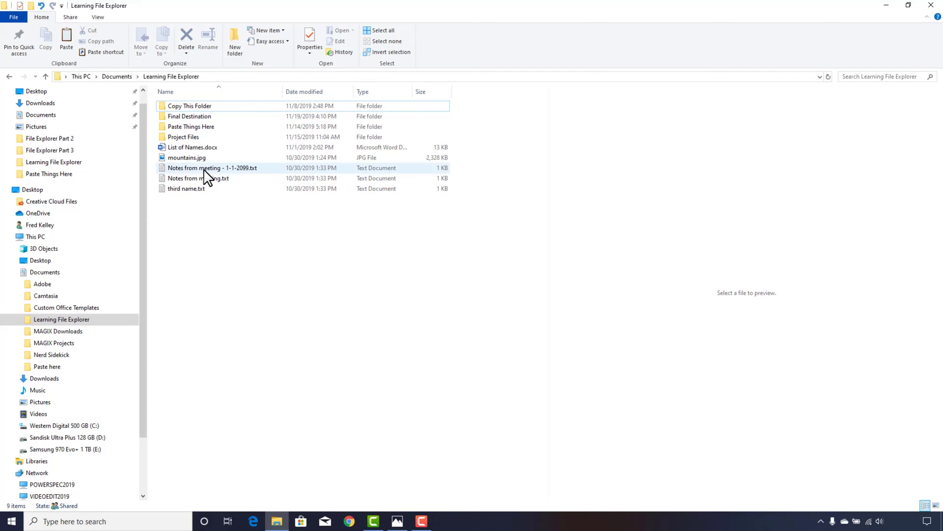
click(203, 157)
click(204, 157)
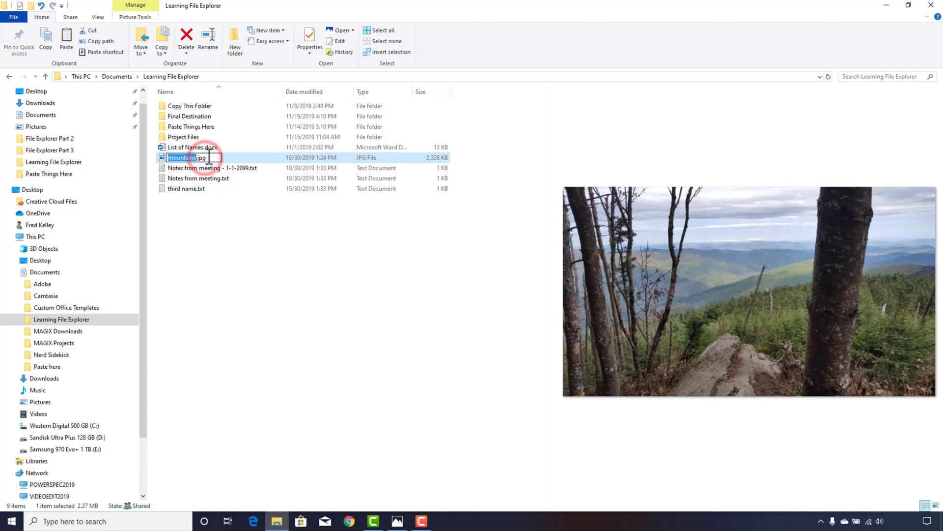
key(End)
key(BackSpace)
key(BackSpace)
key(BackSpace)
text(txt)
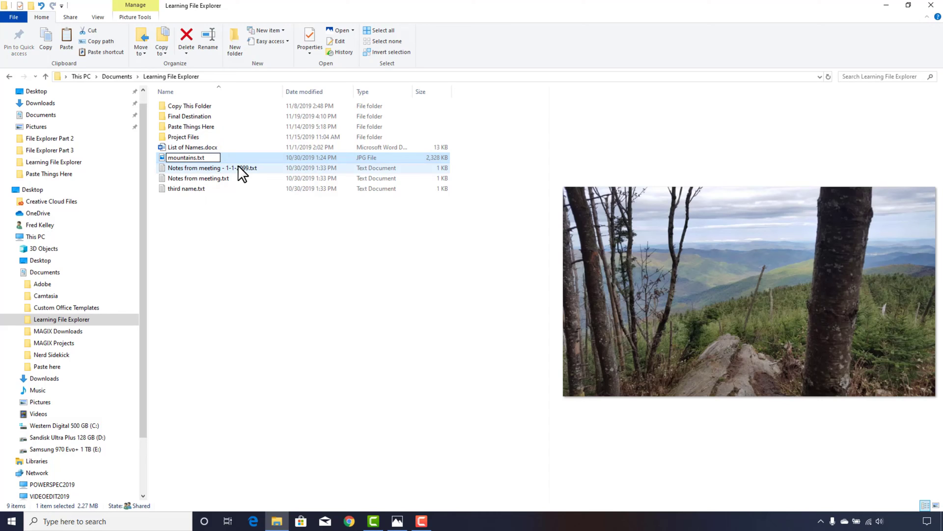
key(Return)
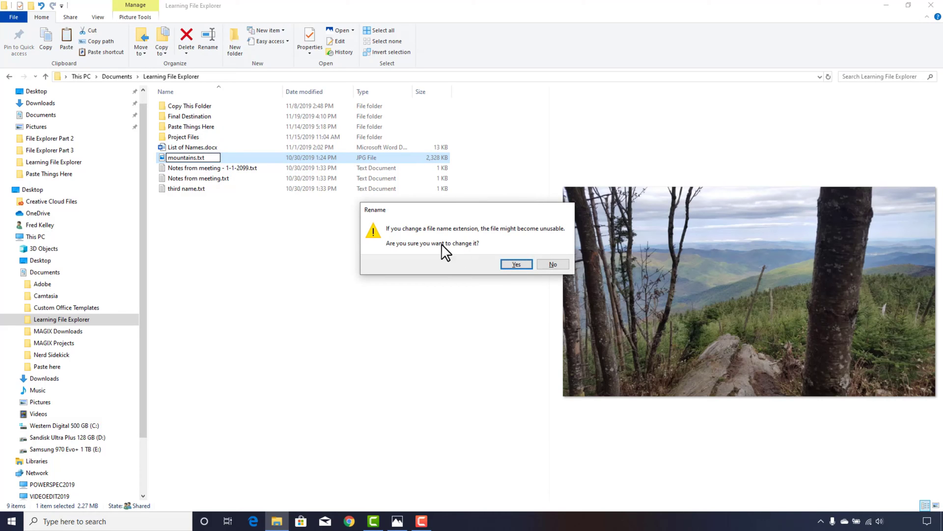
click(506, 264)
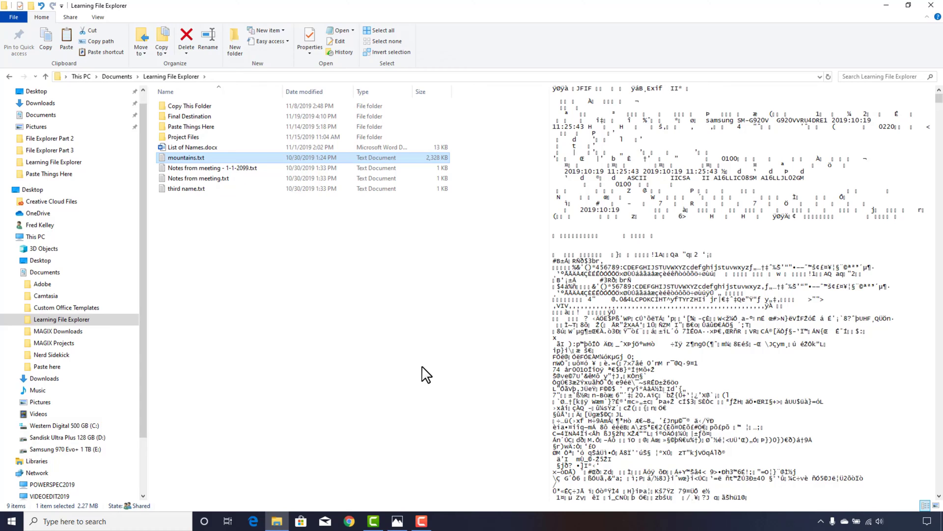
Rename Notes from meeting.txt to Notes from meeting.jpg, confirm the warning, and try opening it
click(168, 179)
click(198, 181)
click(236, 179)
key(BackSpace)
key(BackSpace)
key(BackSpace)
text(jpg)
key(Return)
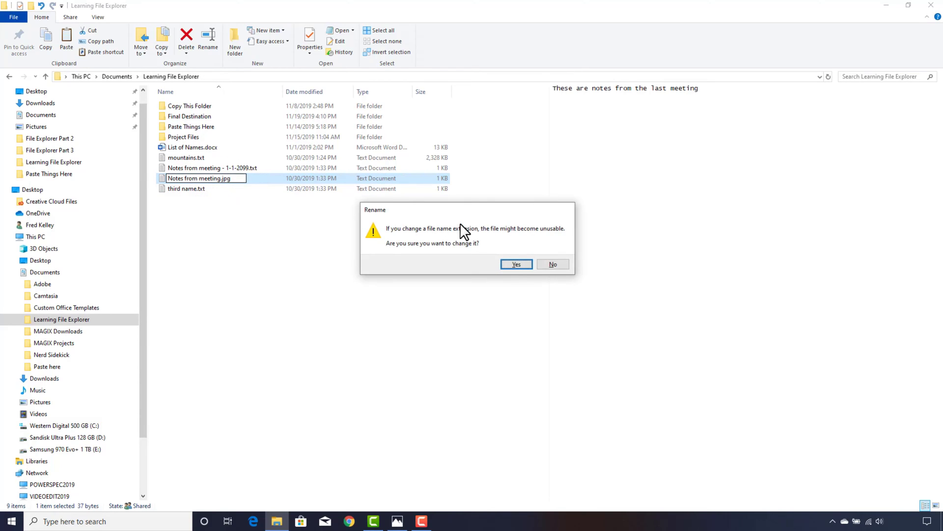
click(513, 266)
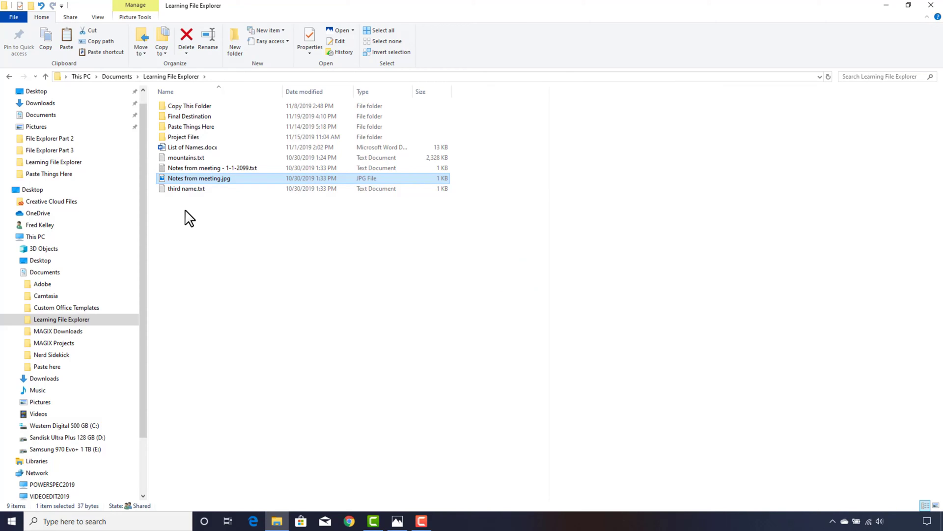
double_click(162, 178)
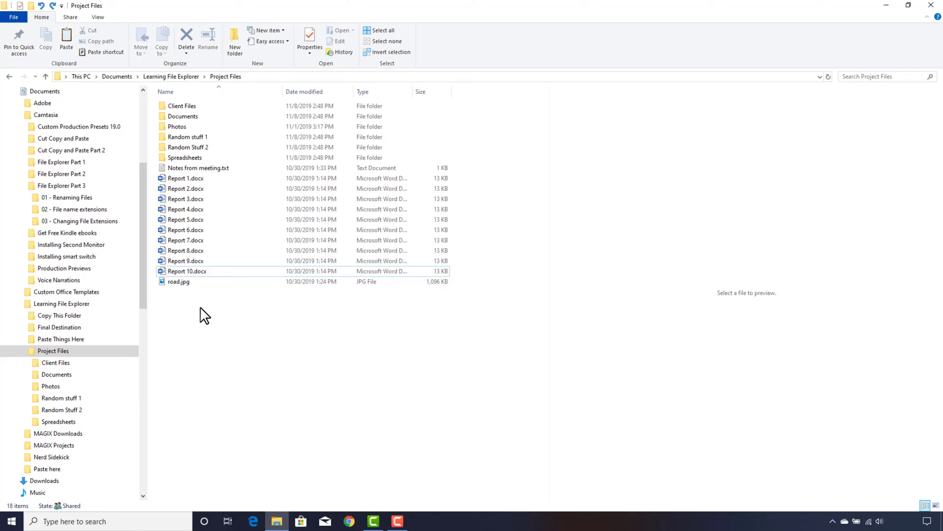
Create a new folder named Reports in Project Files
click(236, 49)
text(R)
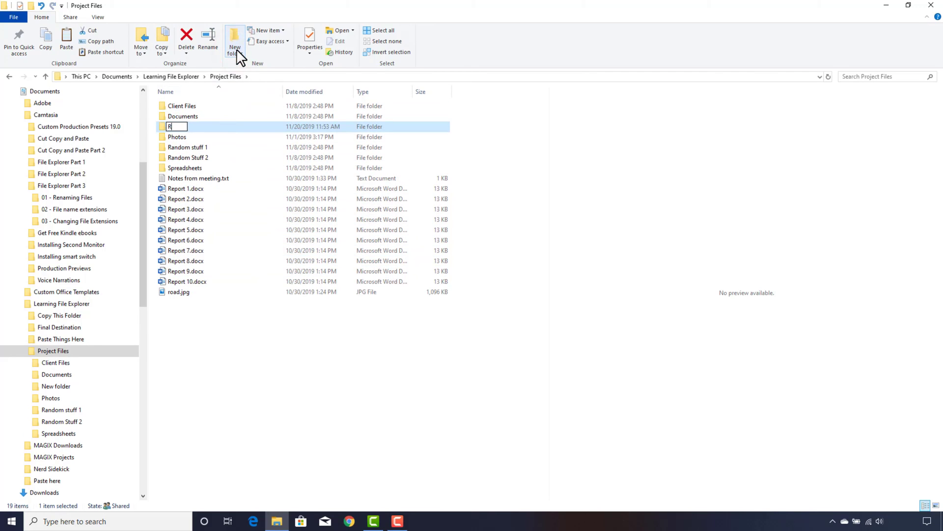
text(eports)
key(Return)
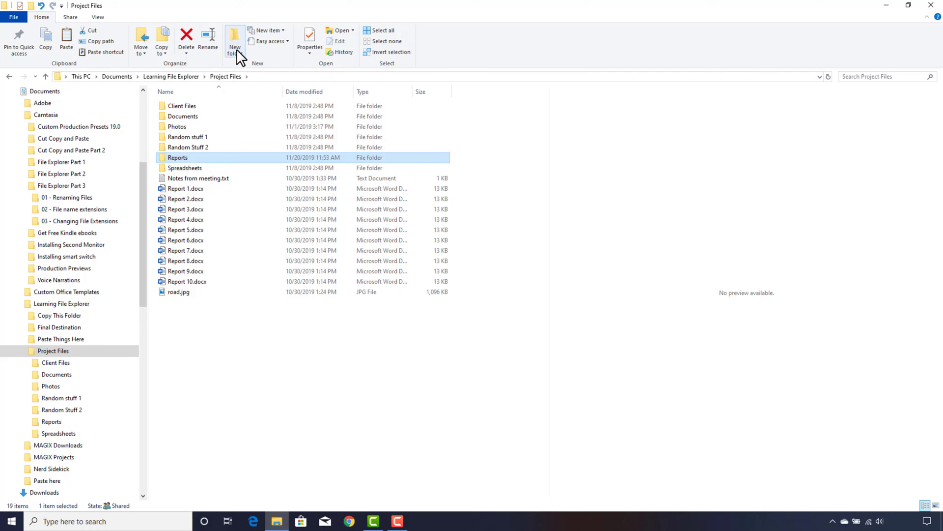
Move Report 1.docx through Report 10.docx into the Reports folder
click(182, 189)
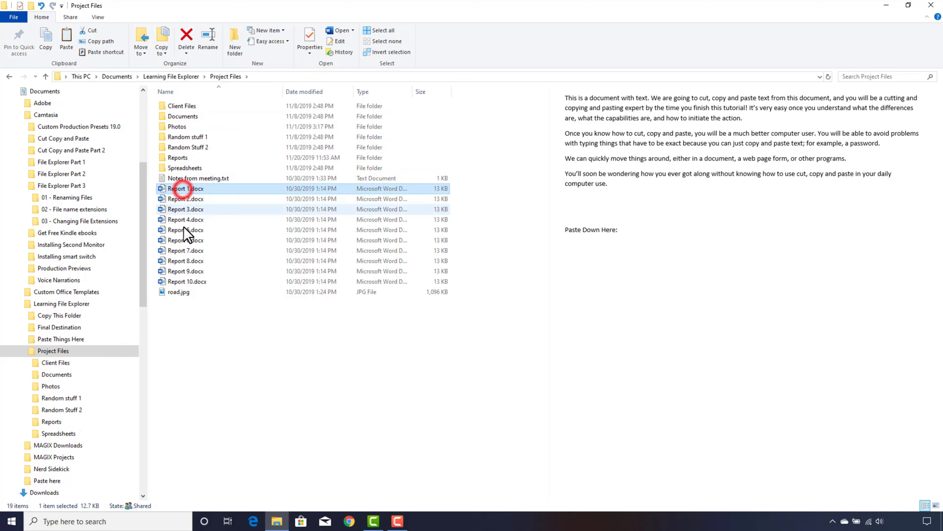
shift+click(181, 281)
drag(178, 227, 175, 157)
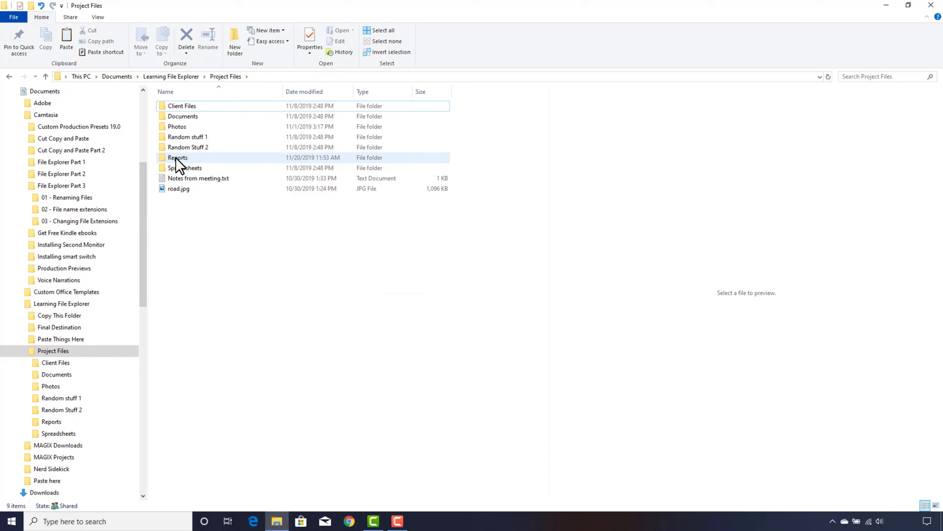
Add a folder with the default name 'New folder' to Project Files from the context menu
right_click(196, 219)
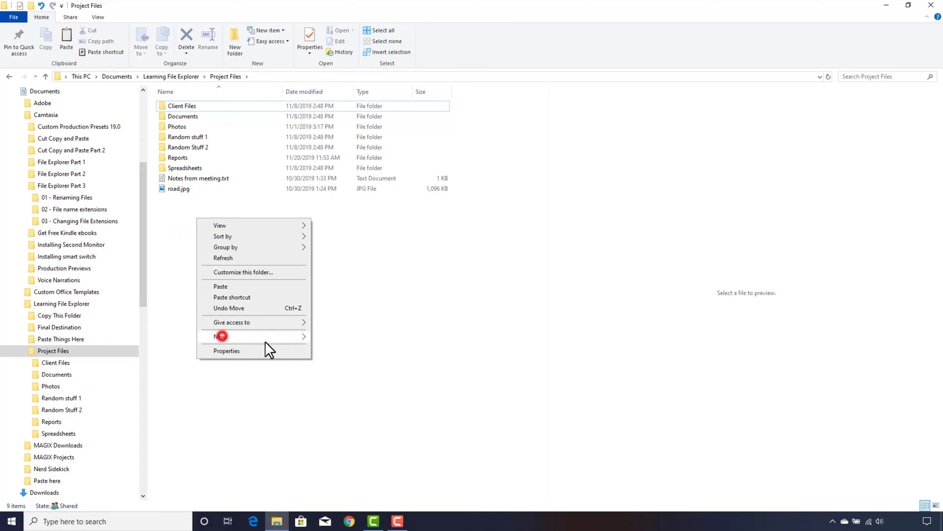
click(334, 340)
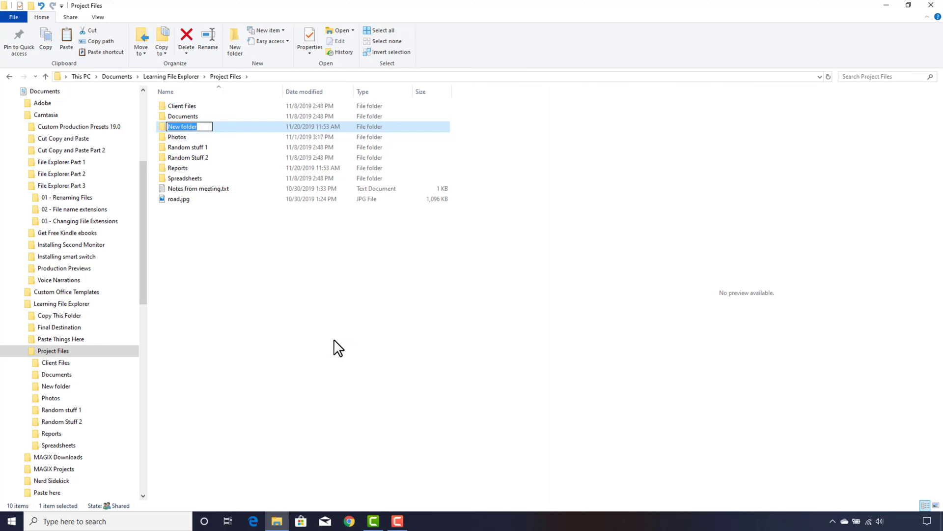
key(Return)
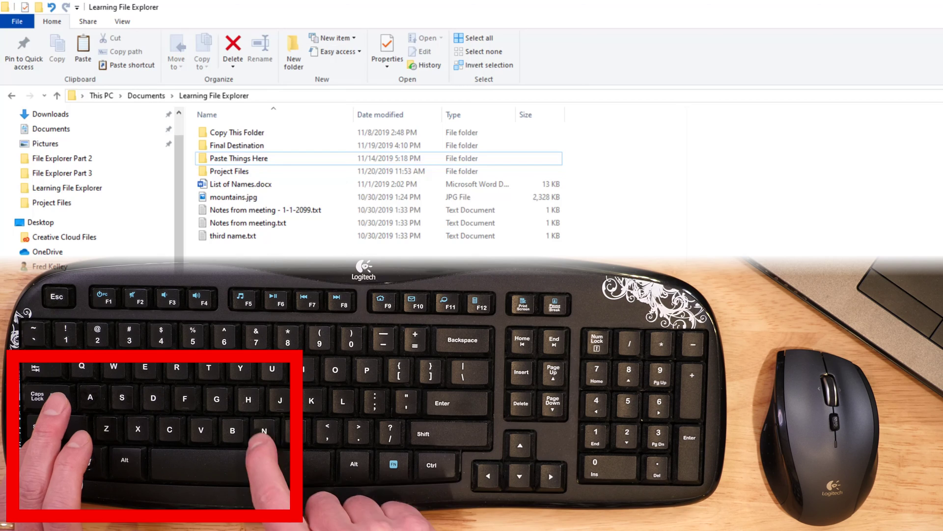
Create a House Project folder in Learning File Explorer with Ctrl+Shift+N and open it
key(ctrl+shift+n)
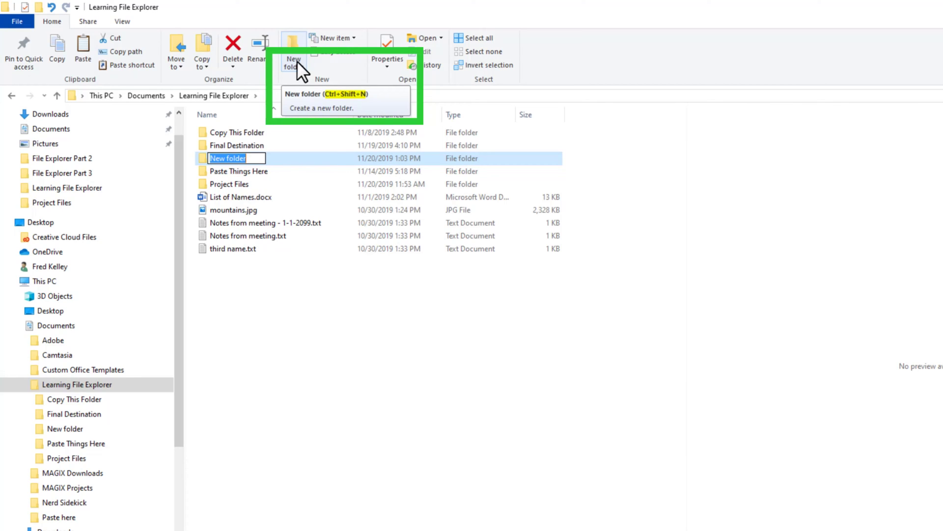
text(House Pr)
key(BackSpace)
text(roject)
key(Return)
double_click(202, 158)
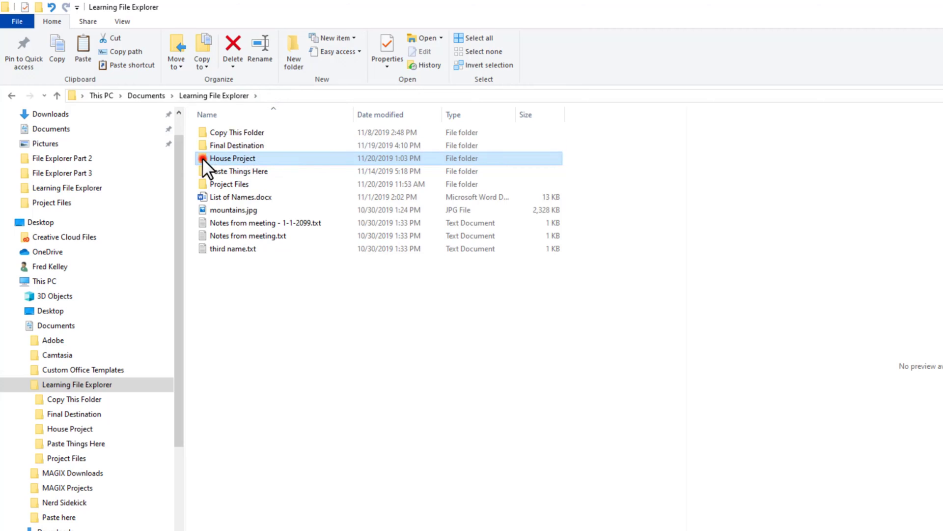
Create Pictures, Documents and Reports folders inside House Project
click(299, 46)
text(Pictures)
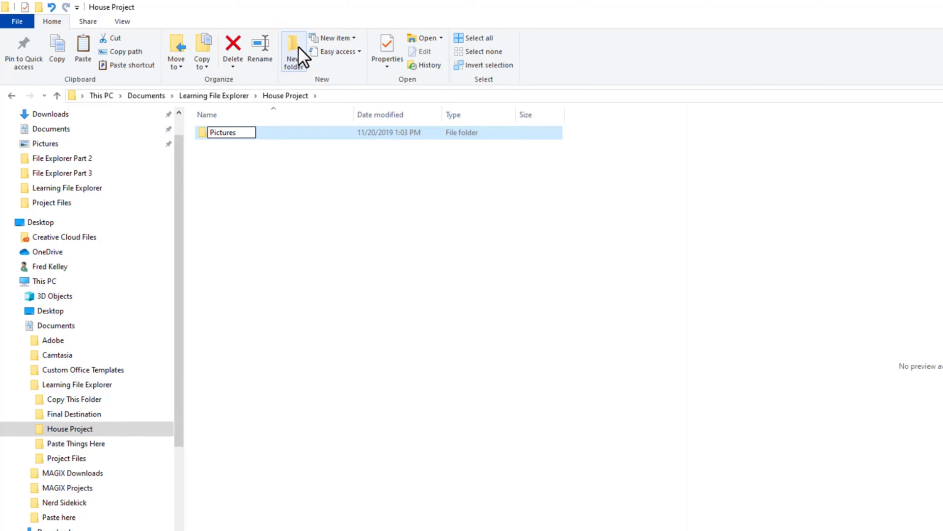
key(Return)
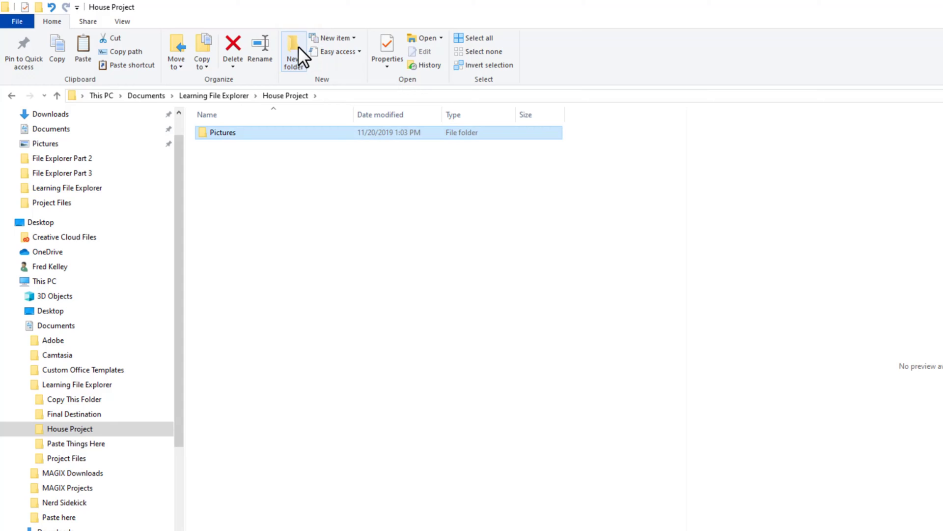
click(298, 60)
text(Documents)
key(Return)
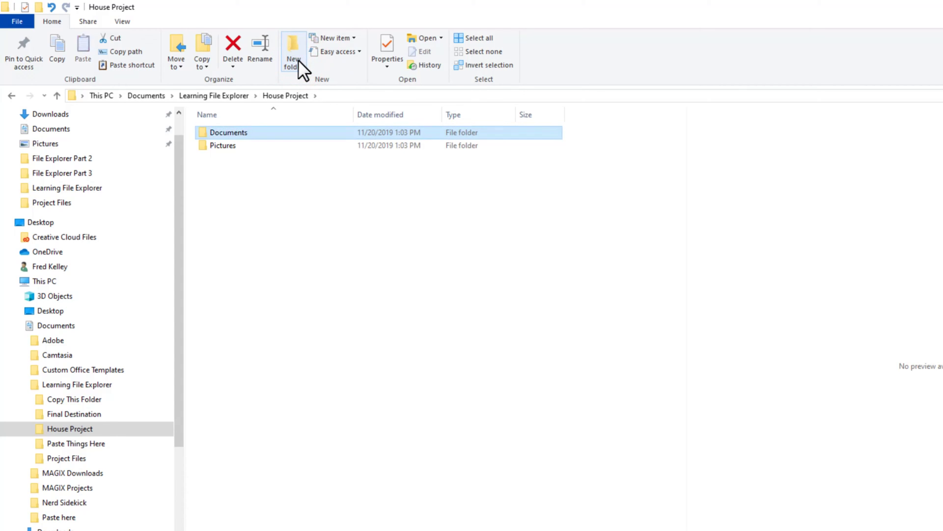
click(299, 60)
text(Re)
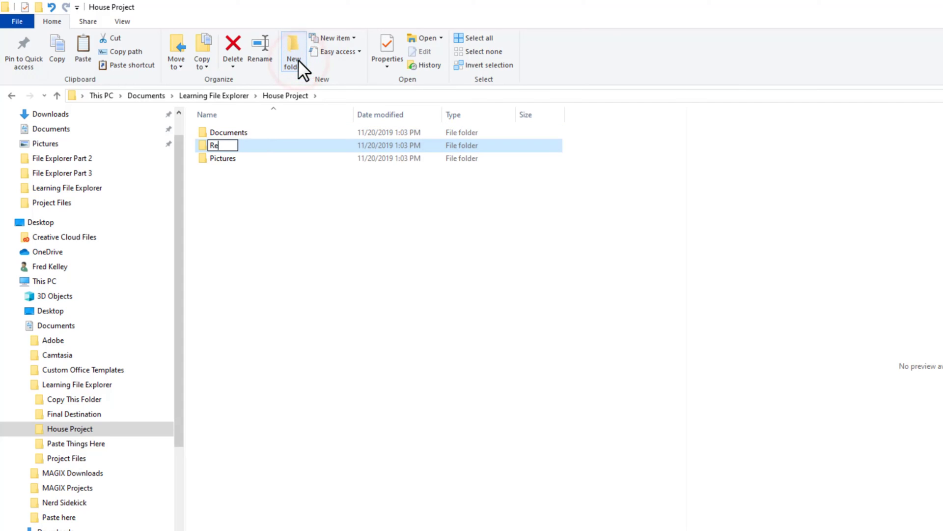
text(ports)
key(Return)
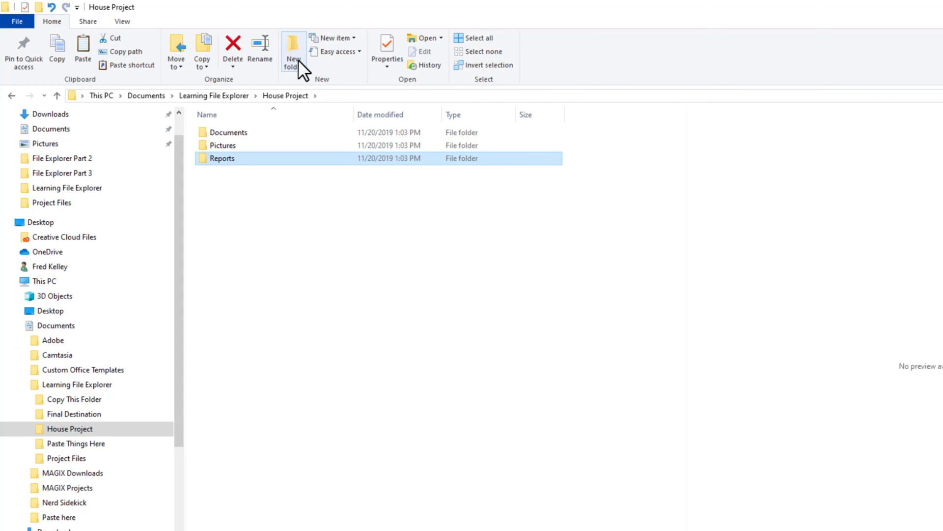
Inside Pictures, create two folders named Before and After
double_click(210, 144)
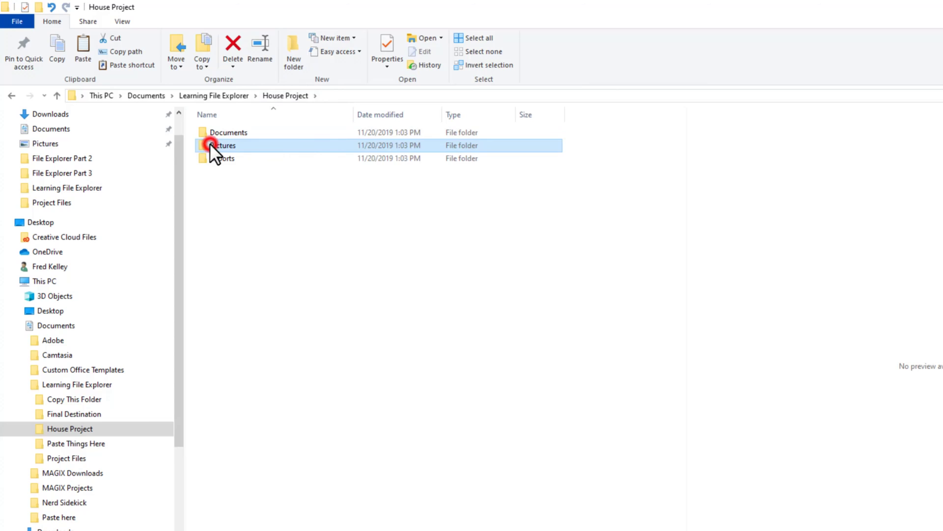
click(299, 60)
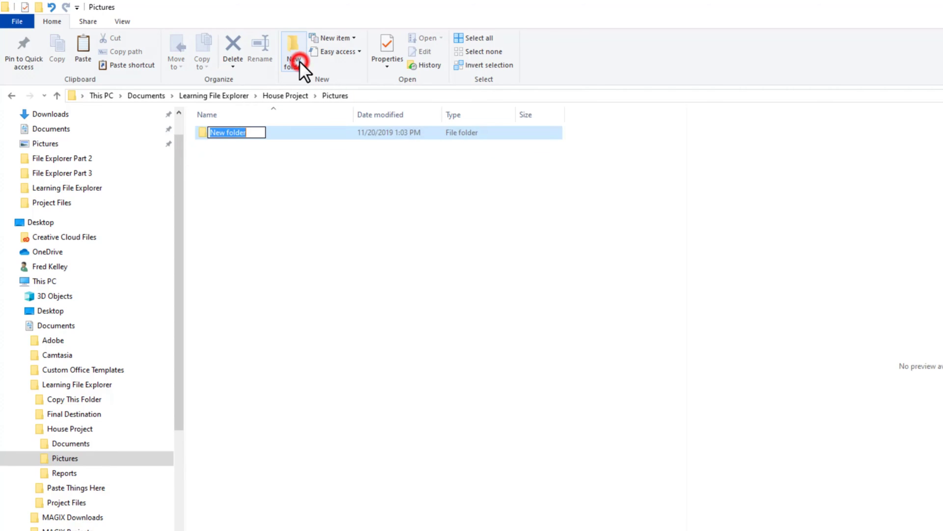
text(Before)
key(Return)
click(299, 60)
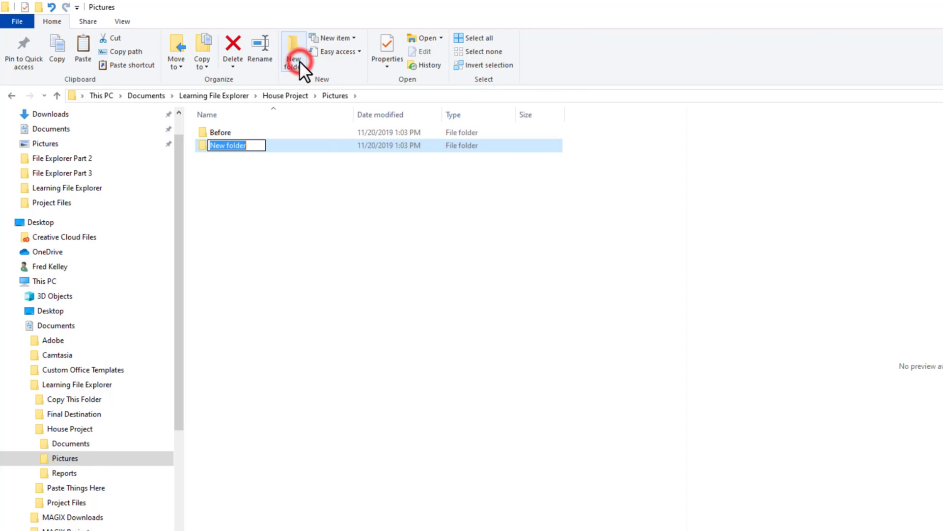
text(After)
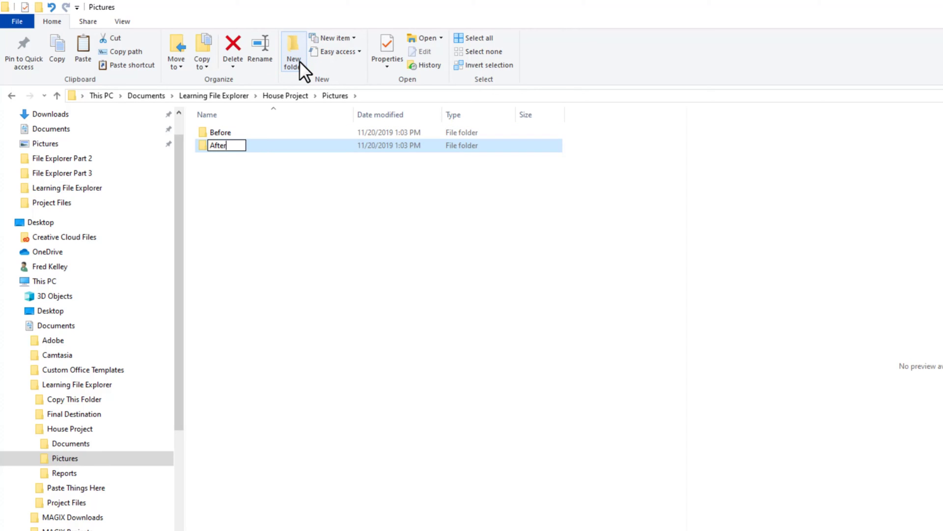
key(Return)
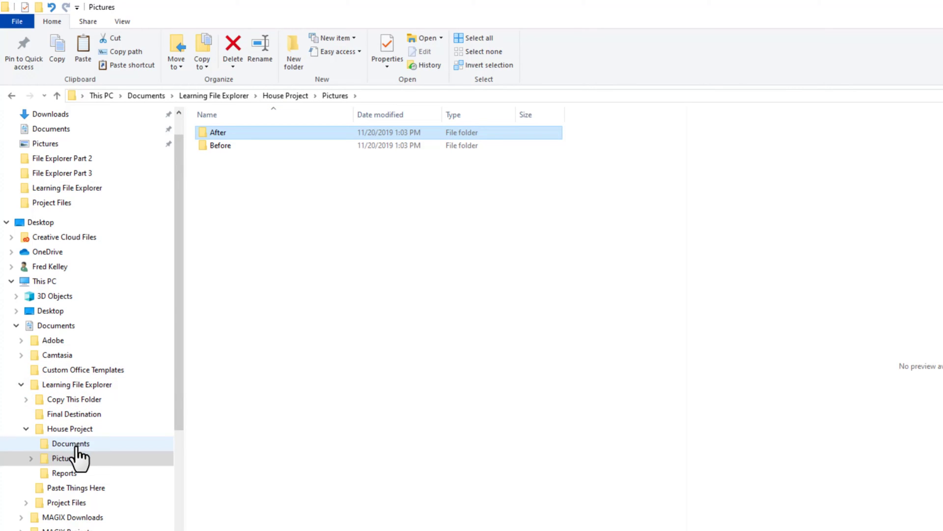
Expand Pictures in the navigation pane's folder tree
click(30, 458)
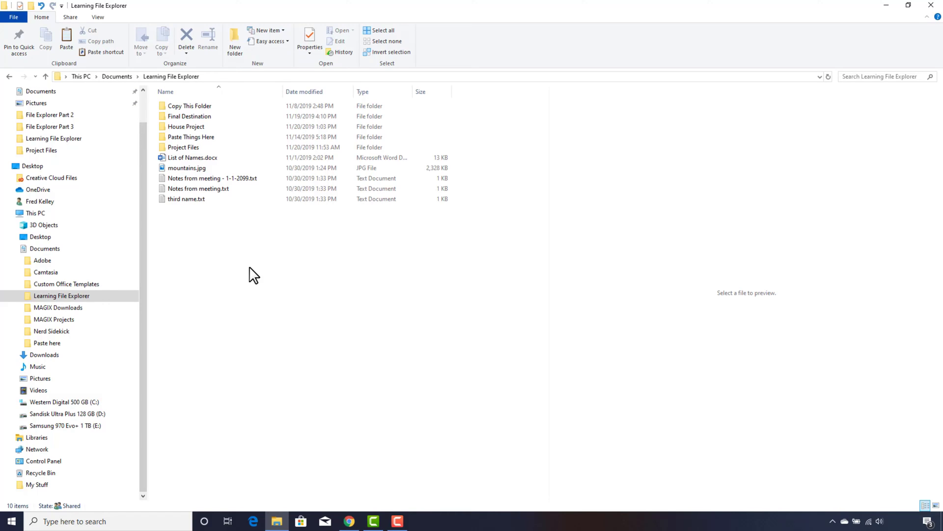
Expand Libraries in the navigation pane and go to Libraries from the address bar's top-level menu
click(8, 437)
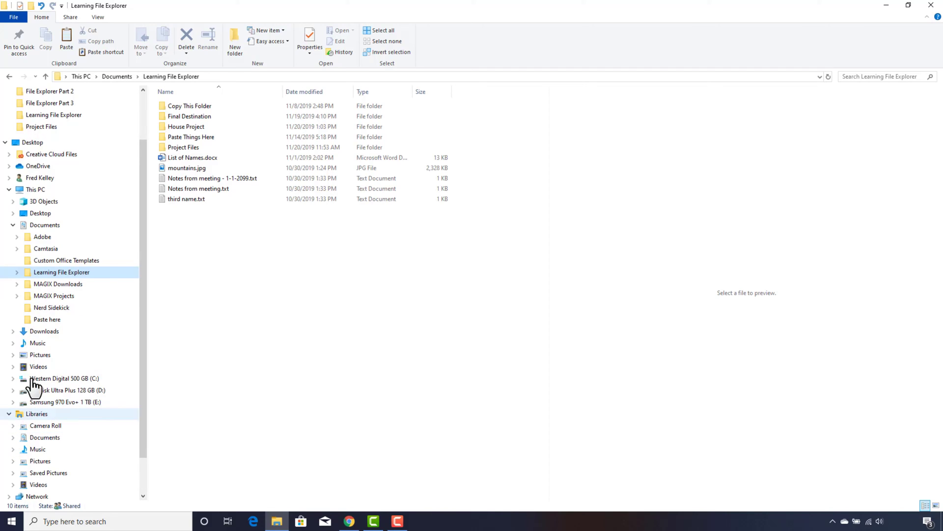
click(66, 77)
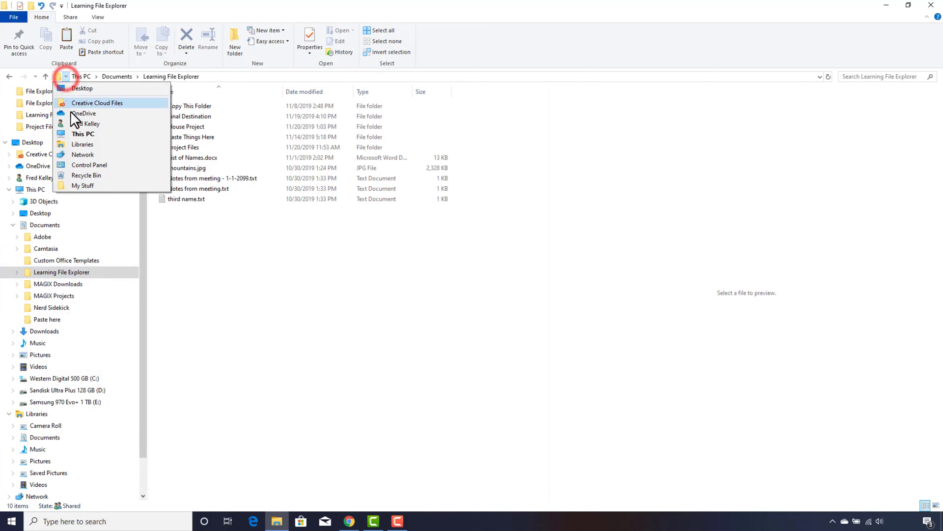
click(84, 143)
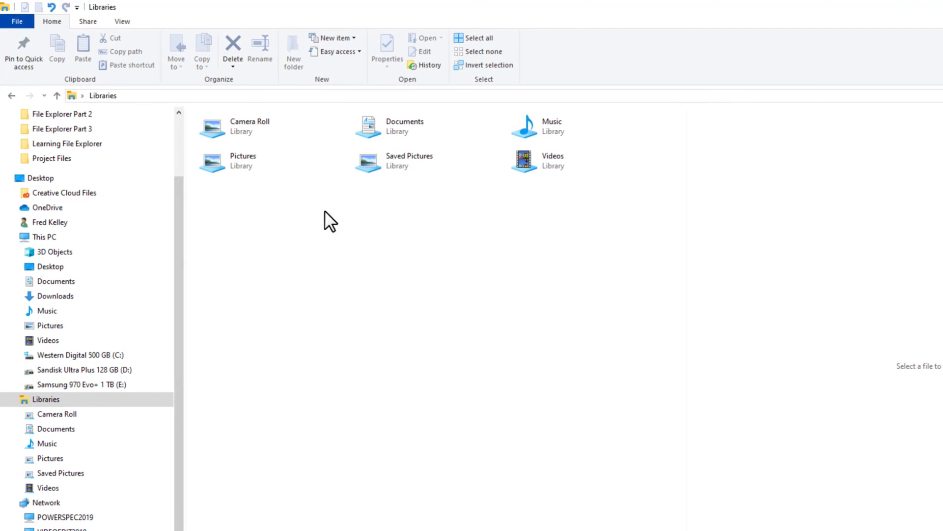
Open the Documents library, then return to Libraries and select Documents
double_click(366, 130)
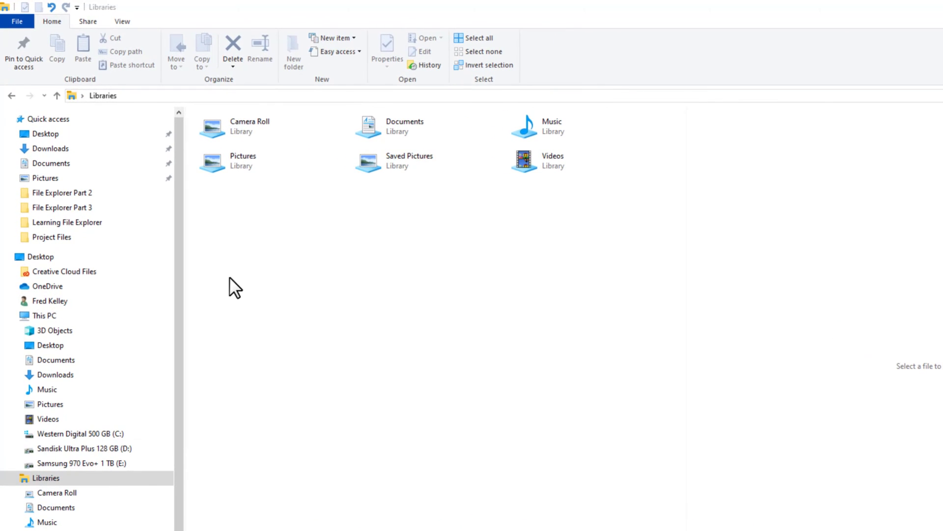
click(369, 137)
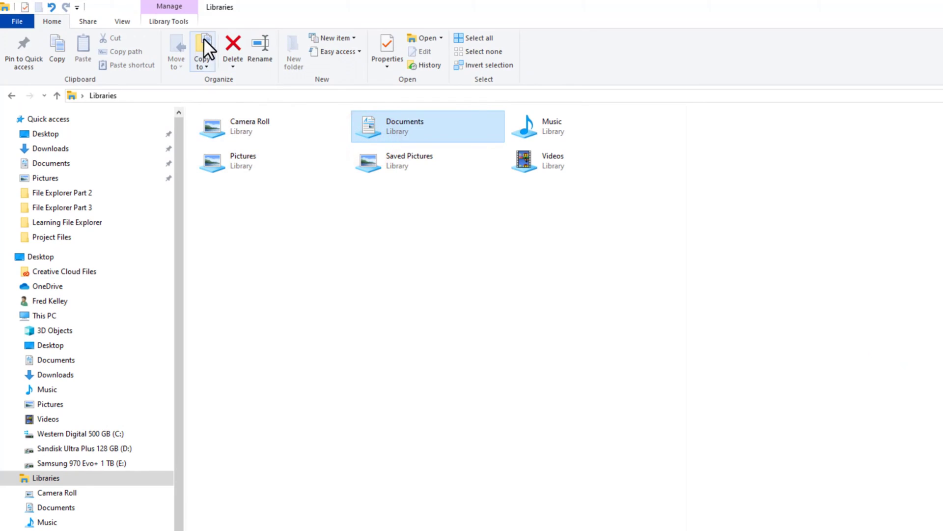
Open the Documents library's locations via Library Tools Manage library and start adding a folder
click(183, 22)
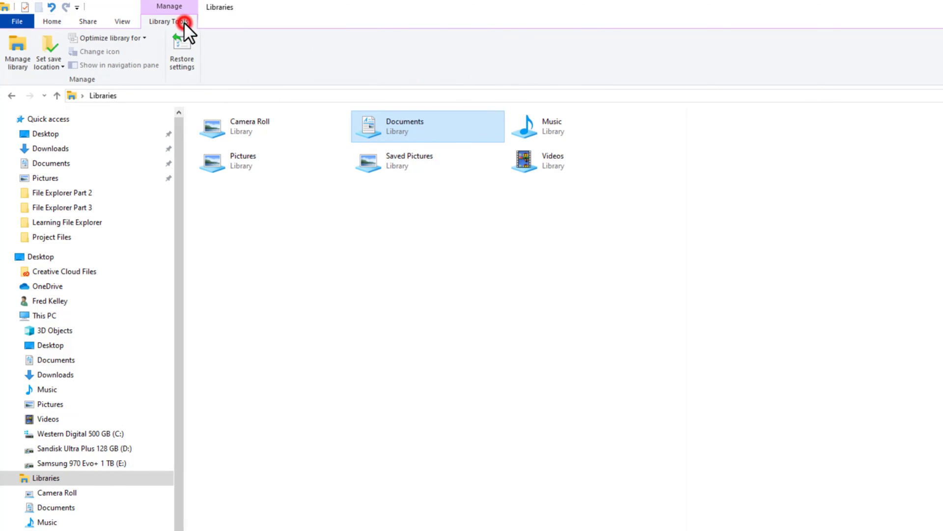
click(20, 57)
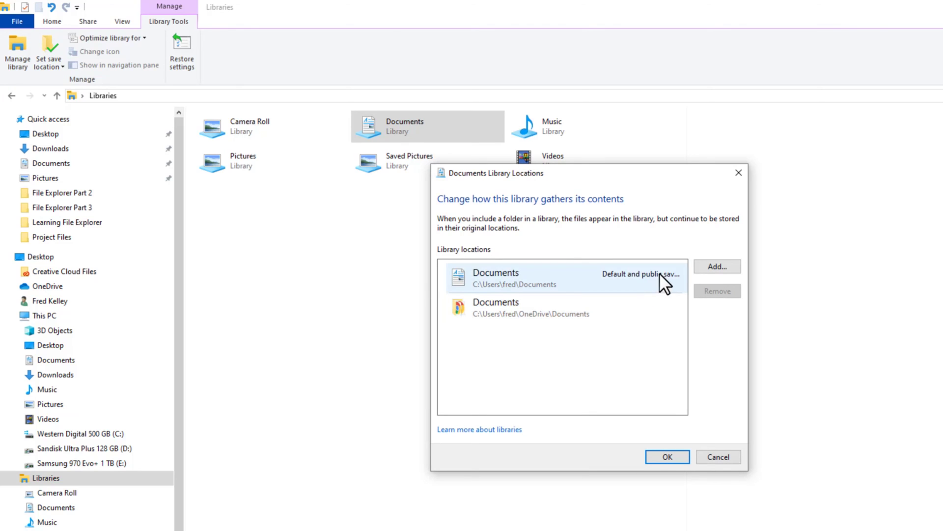
click(701, 266)
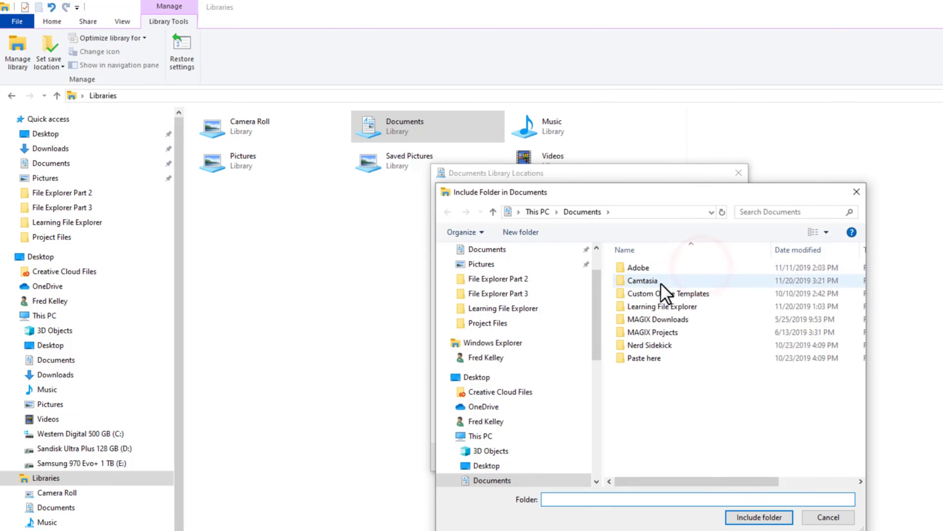
drag(597, 304, 593, 398)
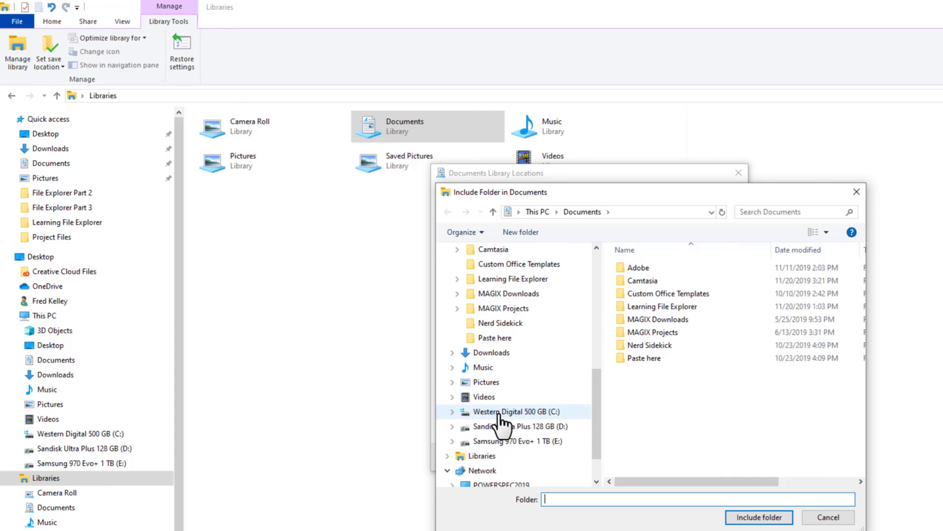
Include the D:\Add To Documents Library folder in the Documents library
click(451, 426)
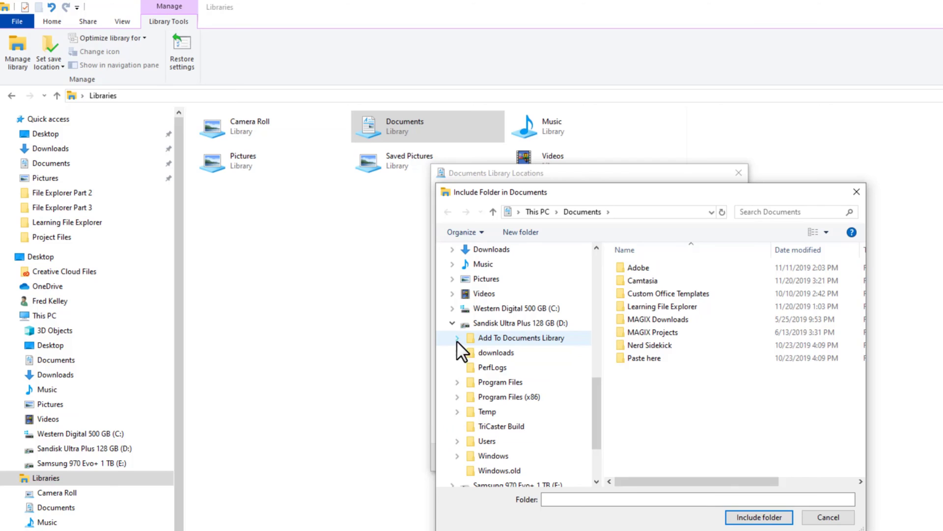
click(481, 339)
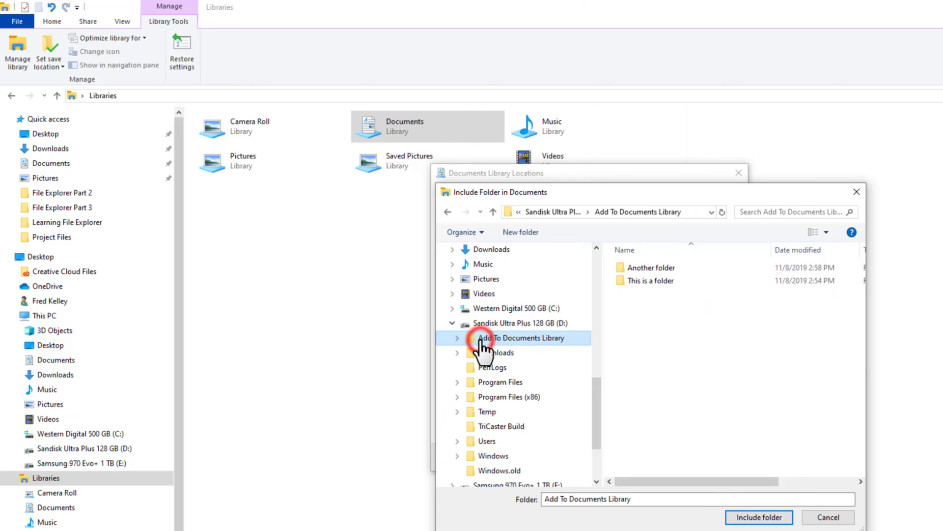
click(782, 516)
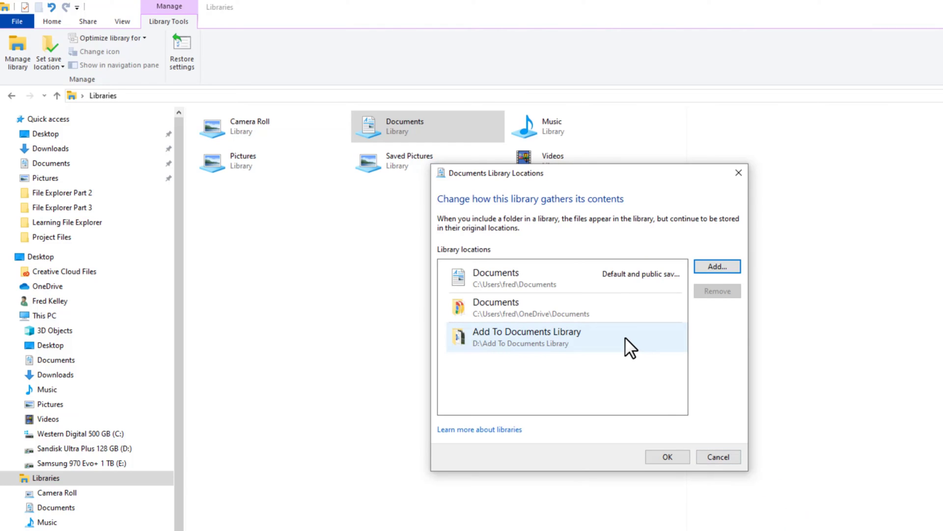
Confirm the new locations and open the Documents library to view its three sections
click(669, 452)
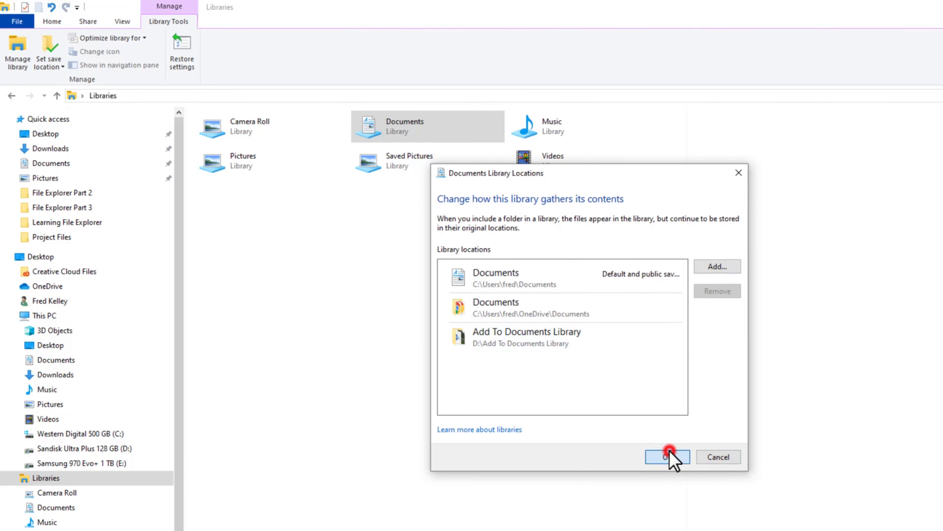
click(365, 122)
double_click(365, 122)
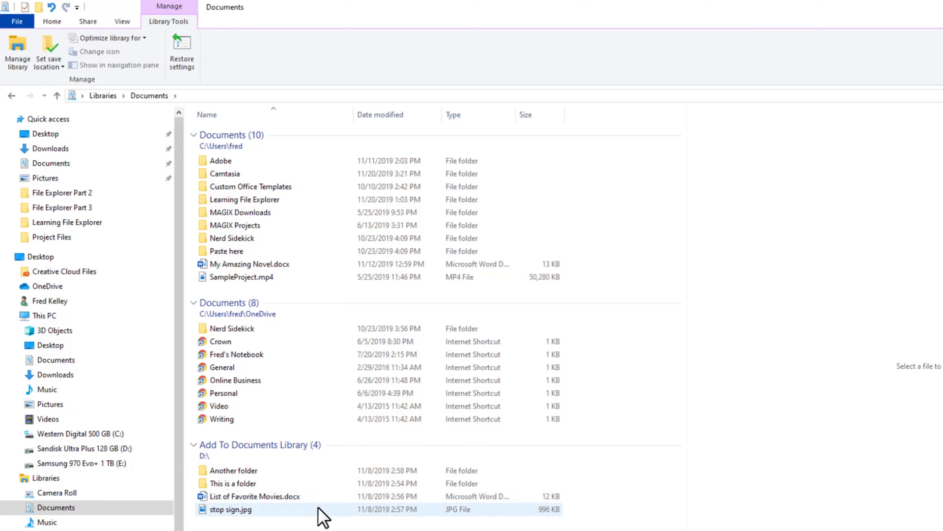
mouse_move(317, 506)
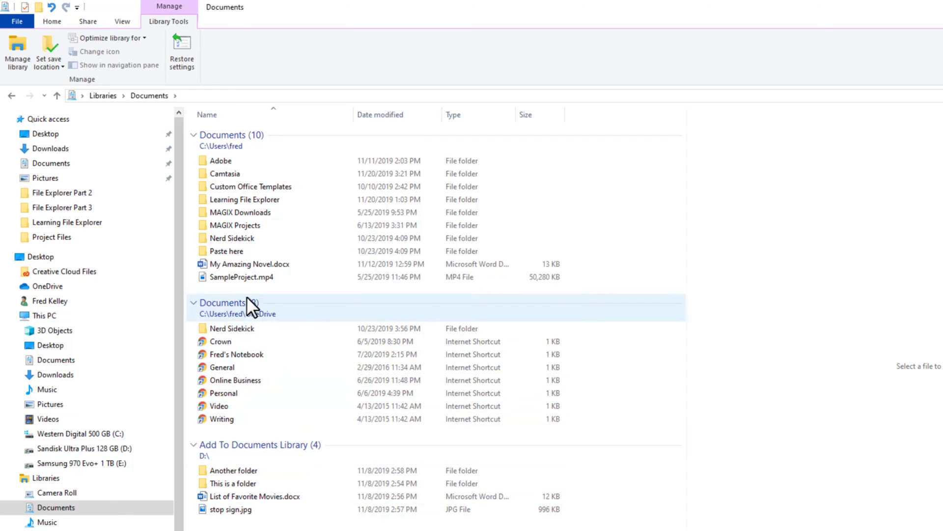
Make Add To Documents Library the default save location, then remove it from the Documents library
click(52, 67)
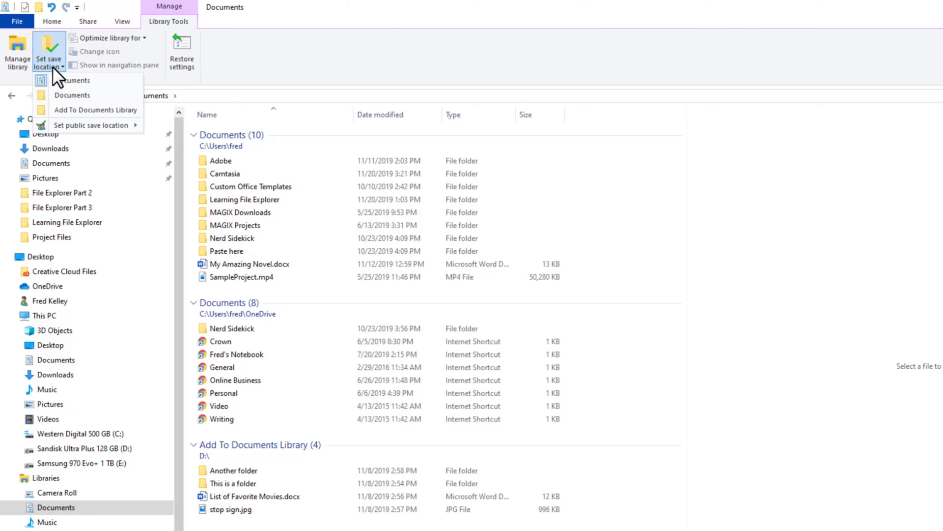
click(117, 109)
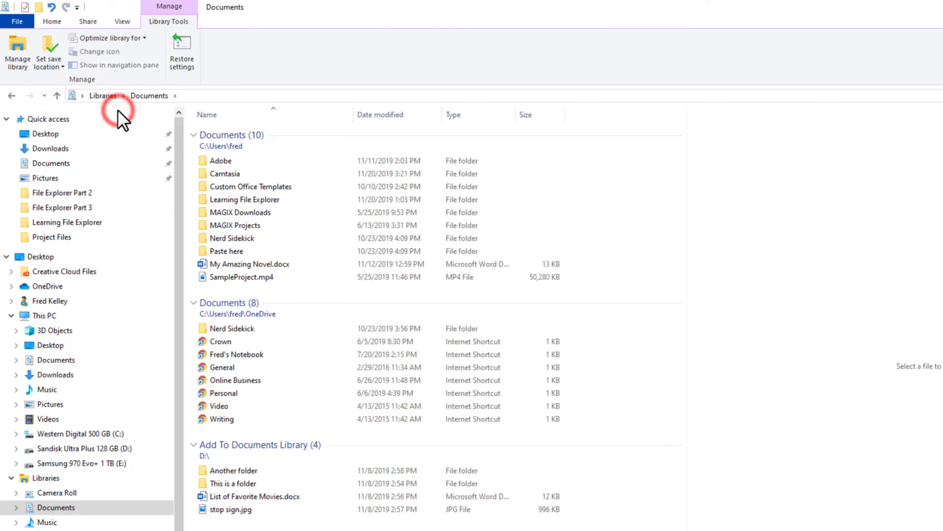
click(19, 58)
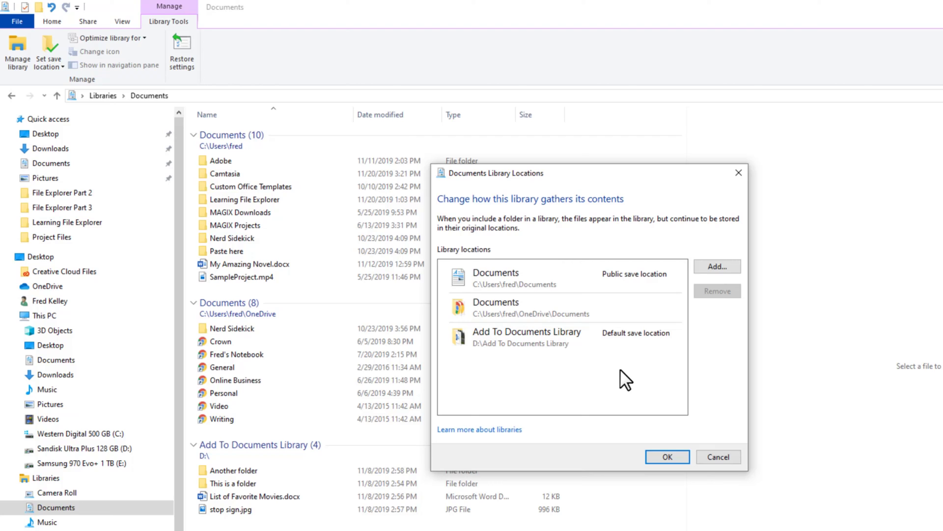
click(618, 340)
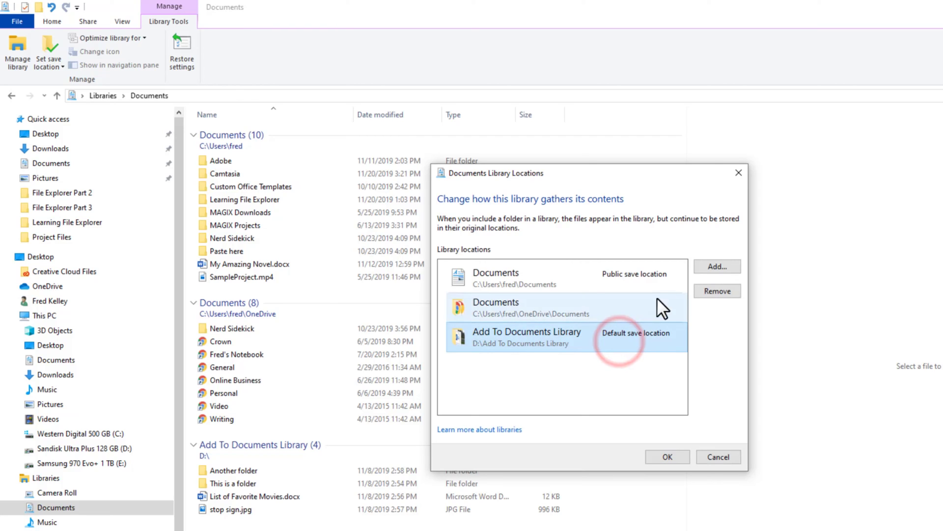
click(706, 291)
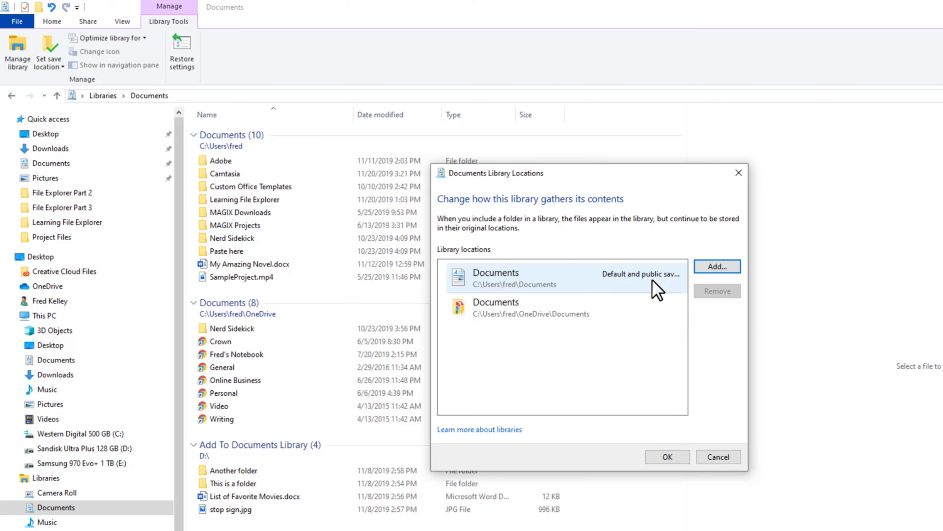
click(668, 453)
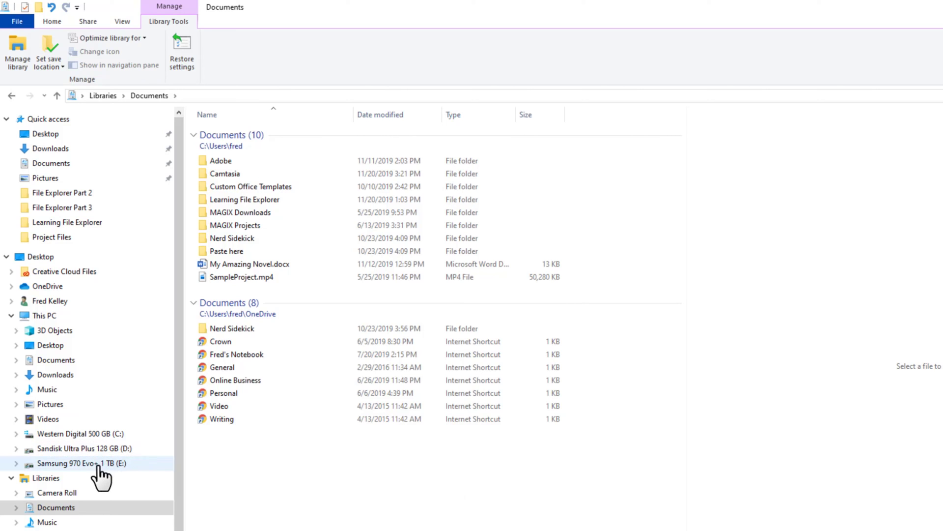
Expand the D: drive and Add To Documents Library in the folder tree, then show Libraries
click(16, 448)
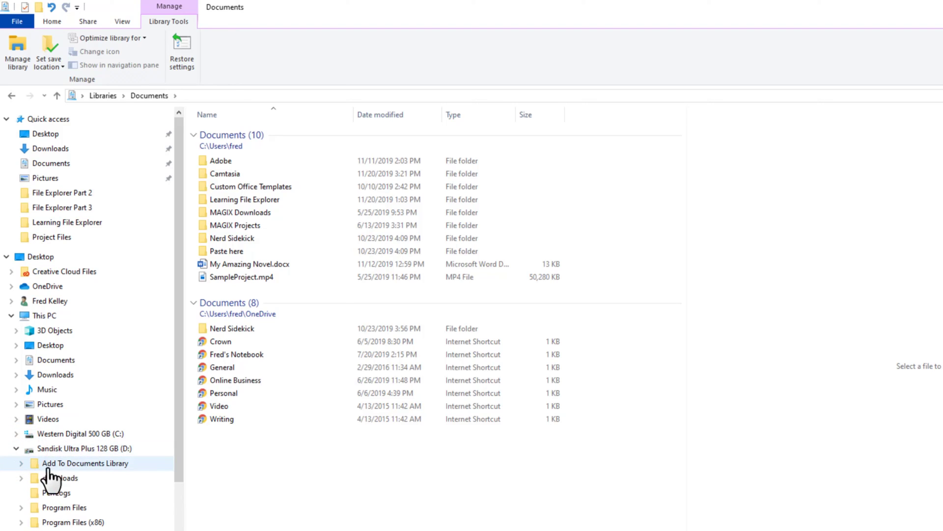
click(20, 463)
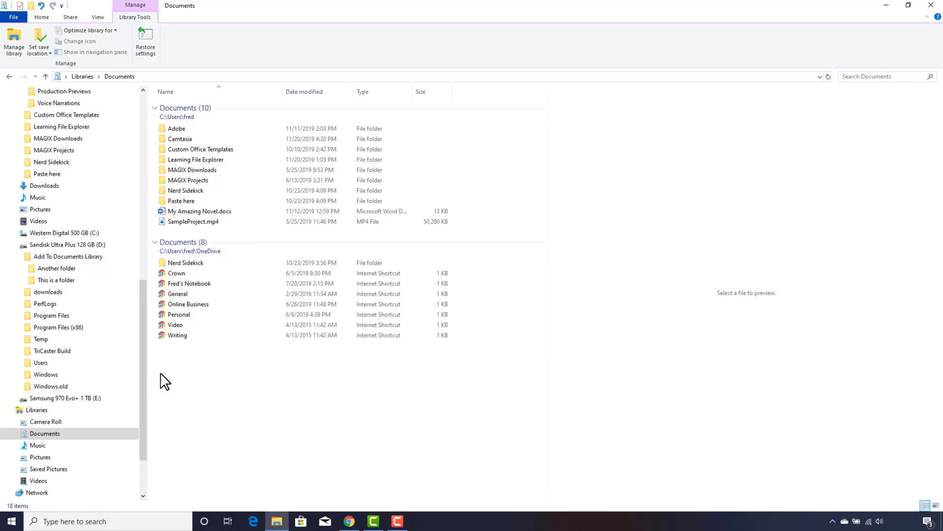
click(67, 411)
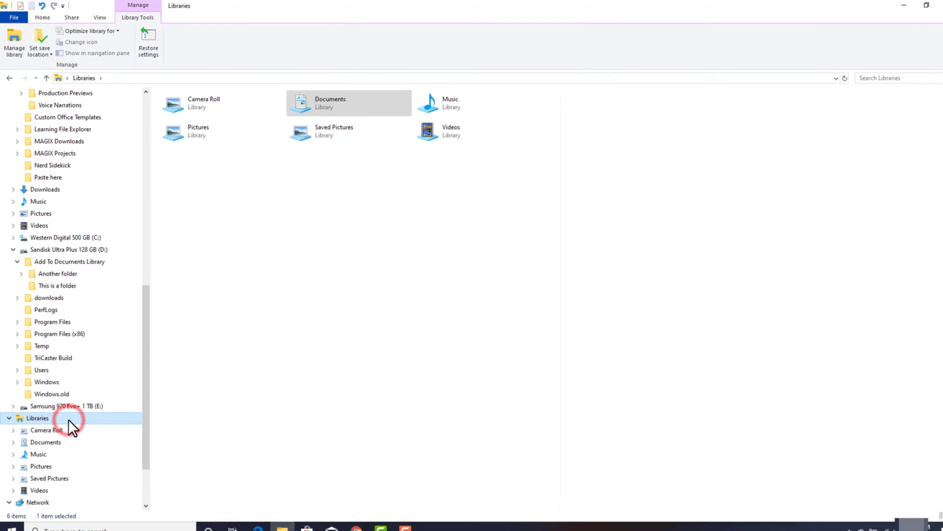
Create a new library named 'Nerd Sidekick Stuff' and open it
click(53, 23)
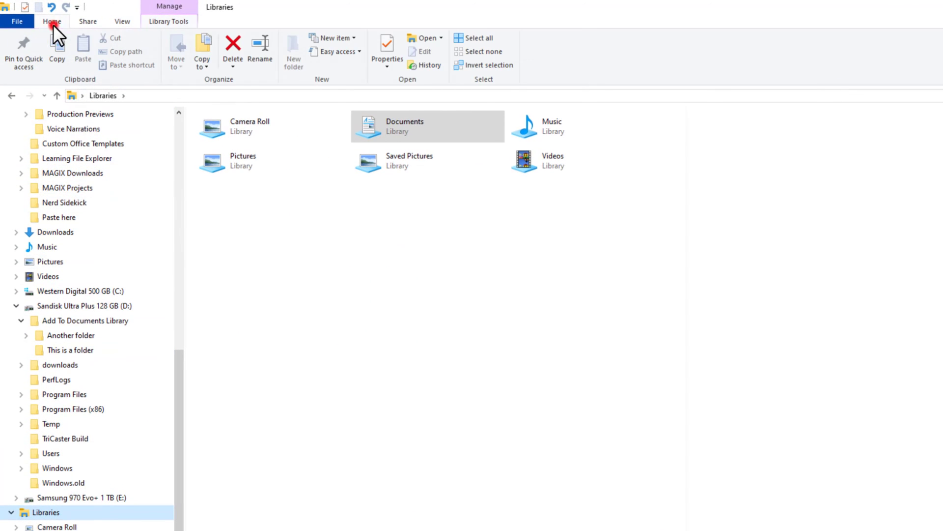
click(331, 37)
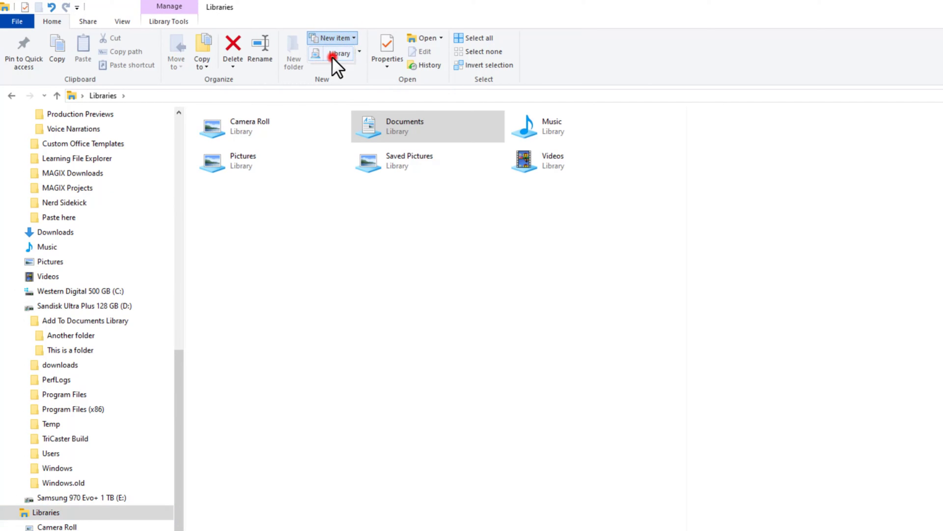
click(332, 56)
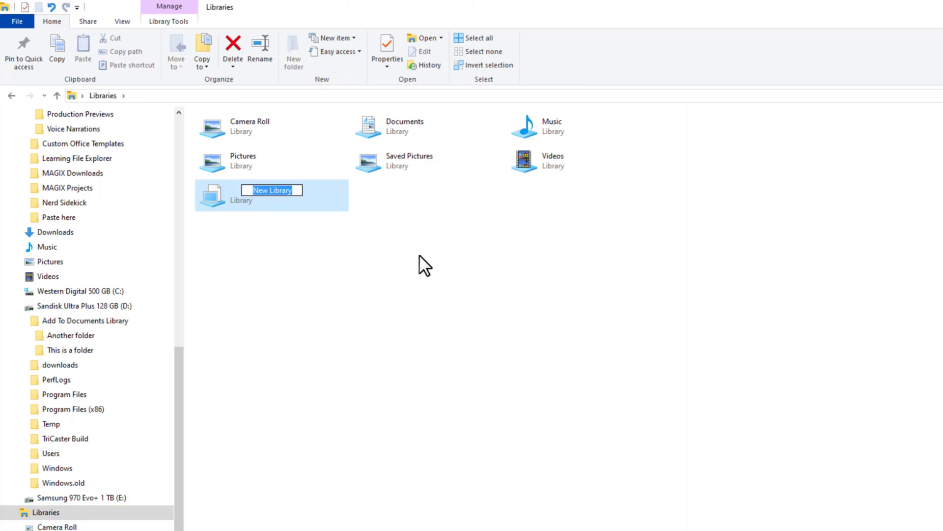
text(Nerd)
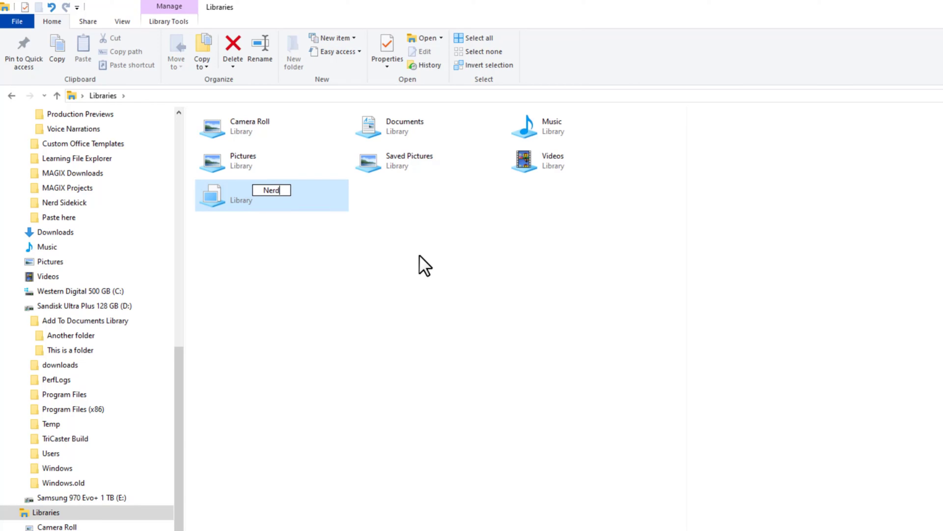
text( Sidekick S)
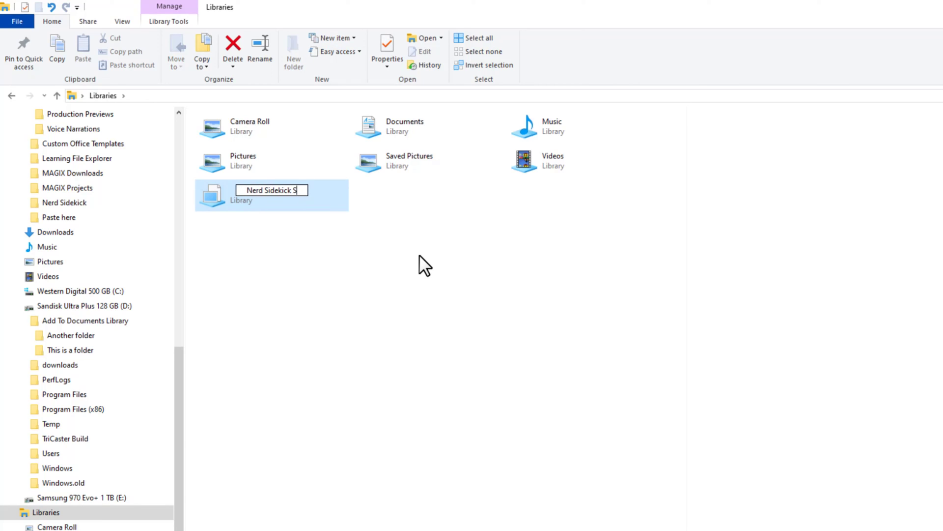
text(tuff)
key(Return)
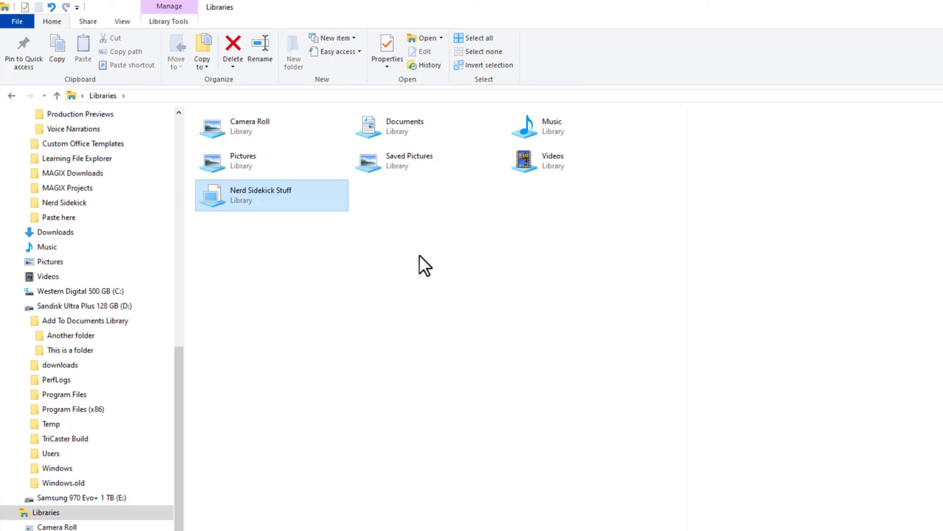
double_click(326, 199)
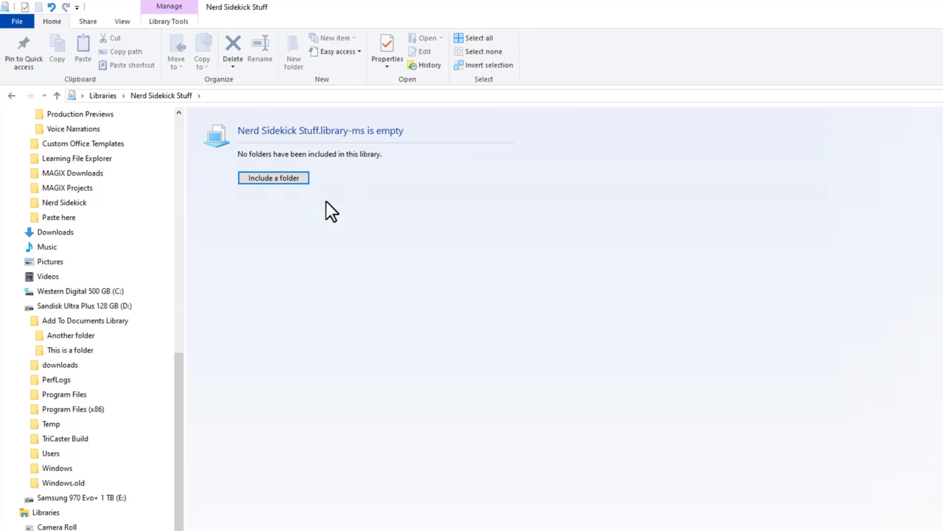
Include the D:\Add To Documents Library folder in Nerd Sidekick Stuff
click(296, 178)
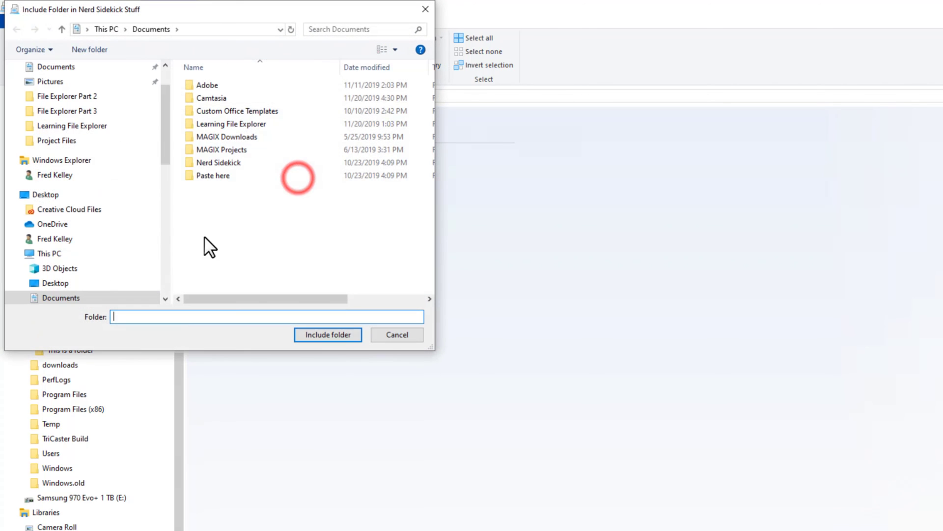
drag(163, 125, 162, 214)
click(22, 243)
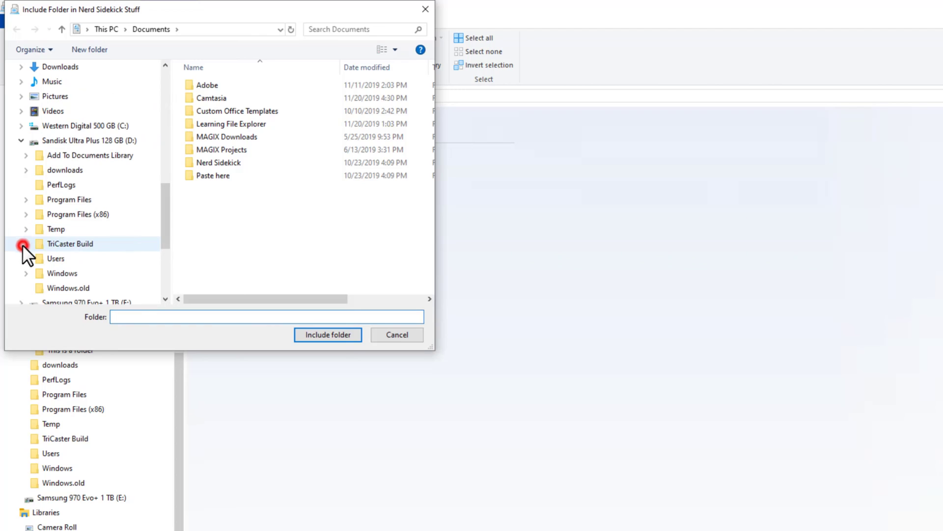
click(43, 155)
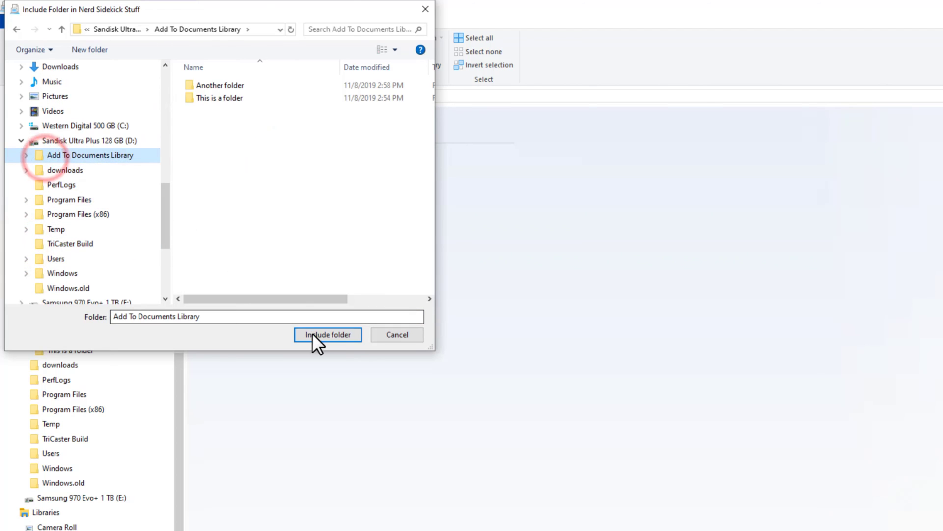
click(313, 336)
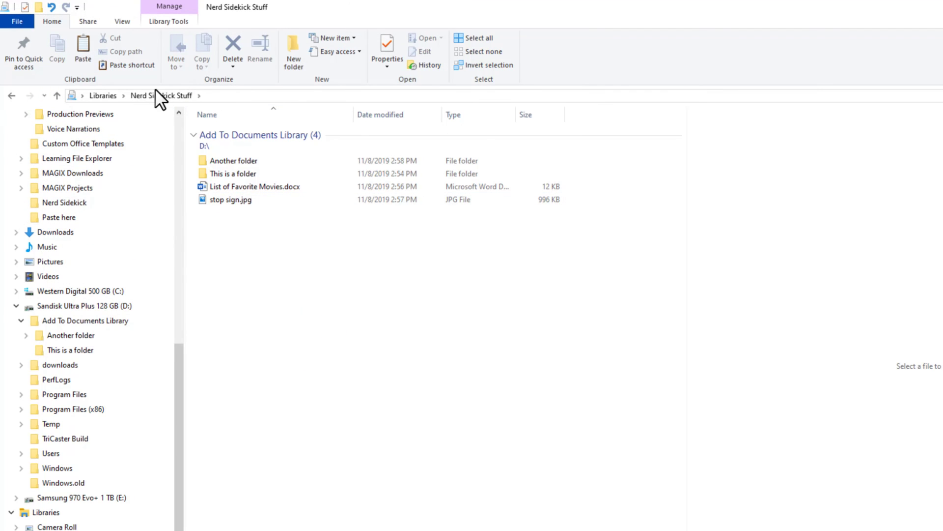
Add the Documents folder as a second Nerd Sidekick Stuff location and save the locations
click(159, 19)
click(17, 49)
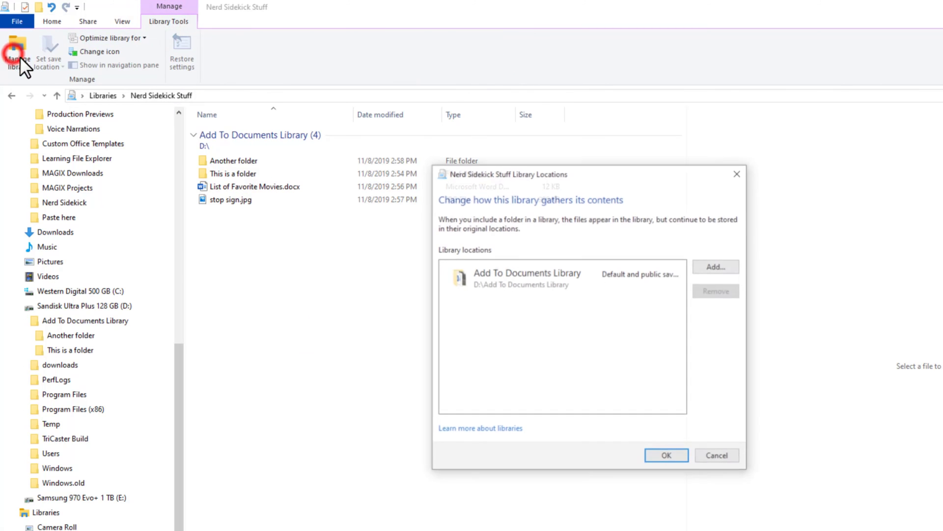
click(717, 266)
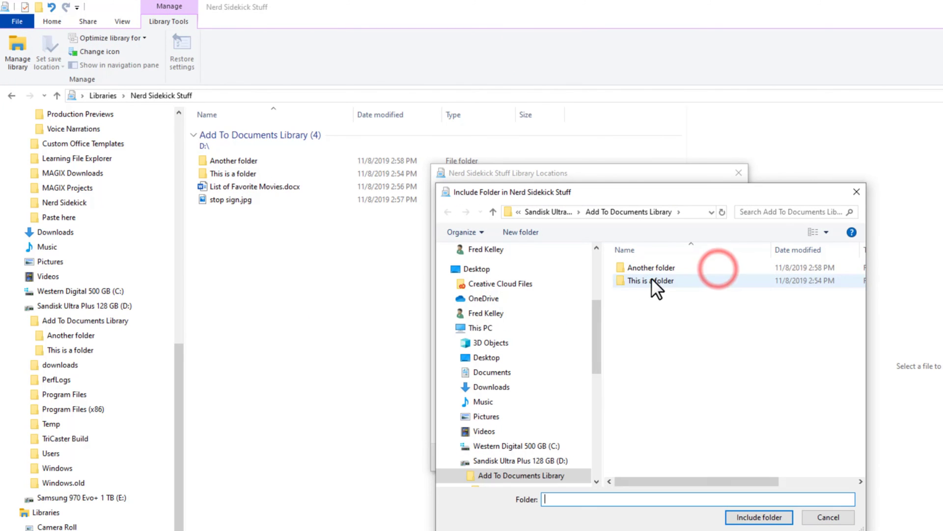
click(506, 372)
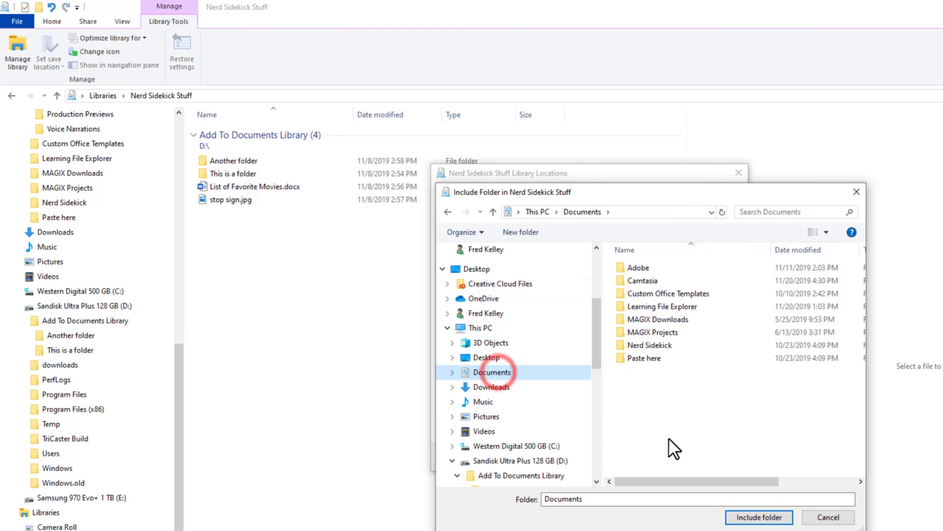
click(759, 517)
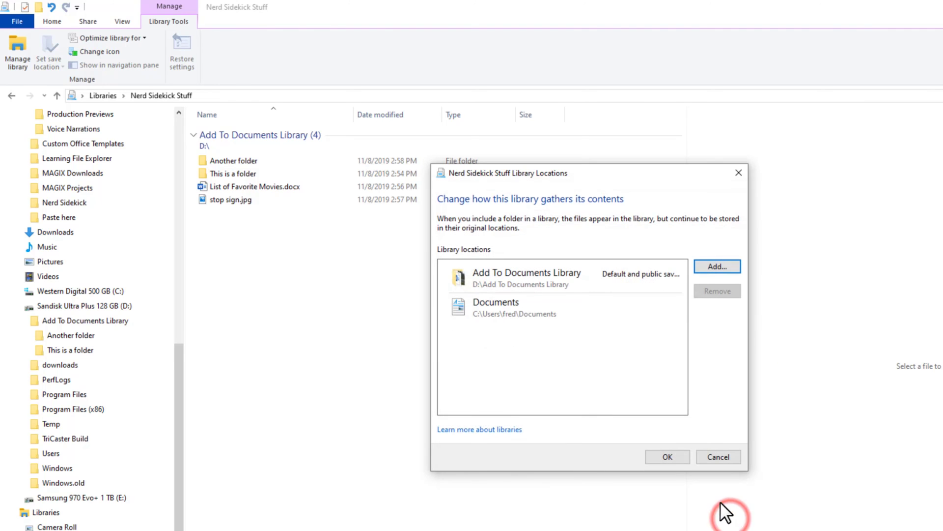
click(669, 454)
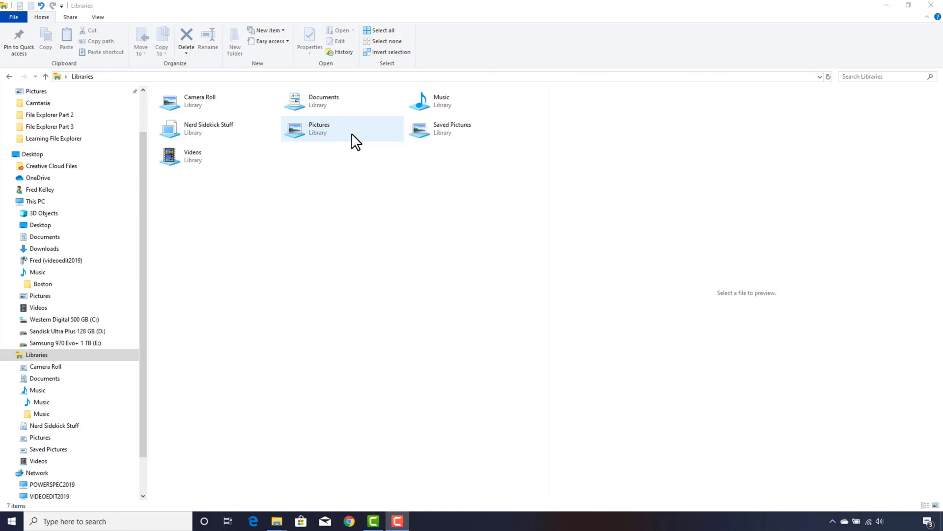
Select Nerd Sidekick Stuff and explore its Change icon options, cancelling without changing the icon
click(238, 124)
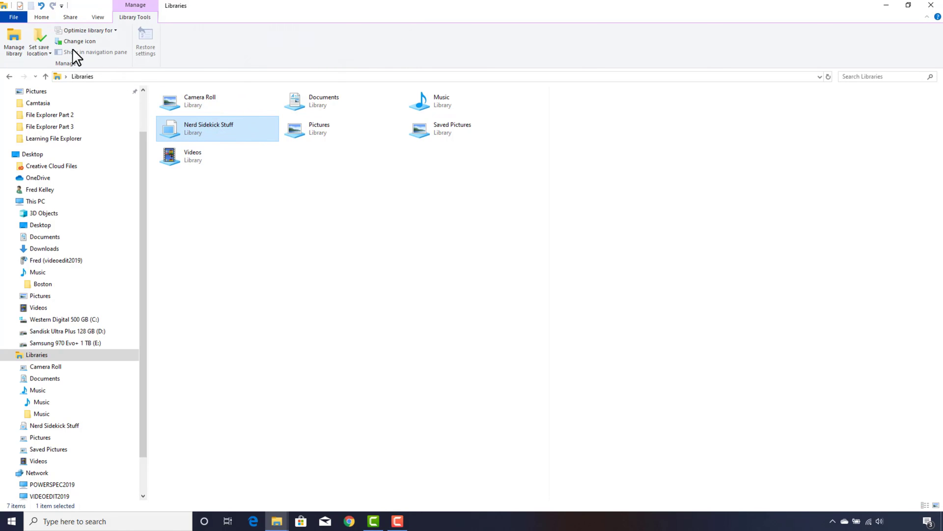
click(74, 40)
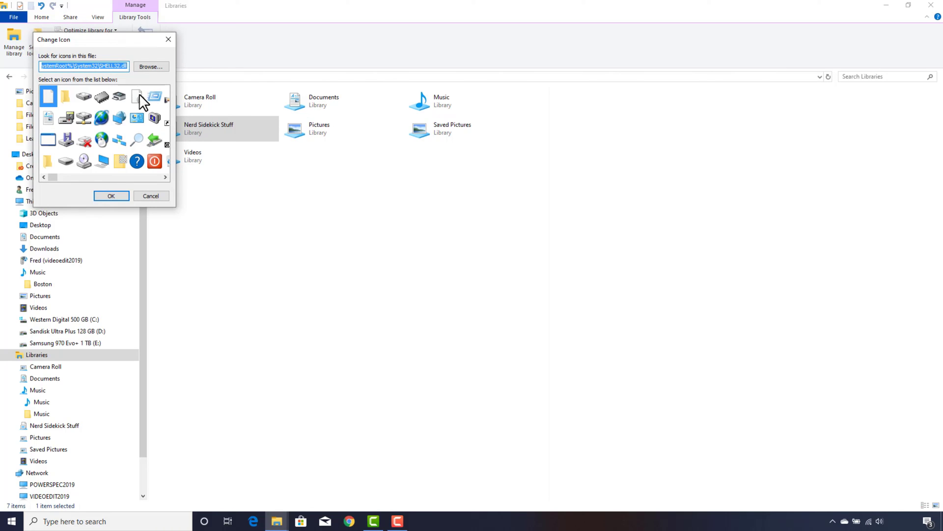
click(147, 67)
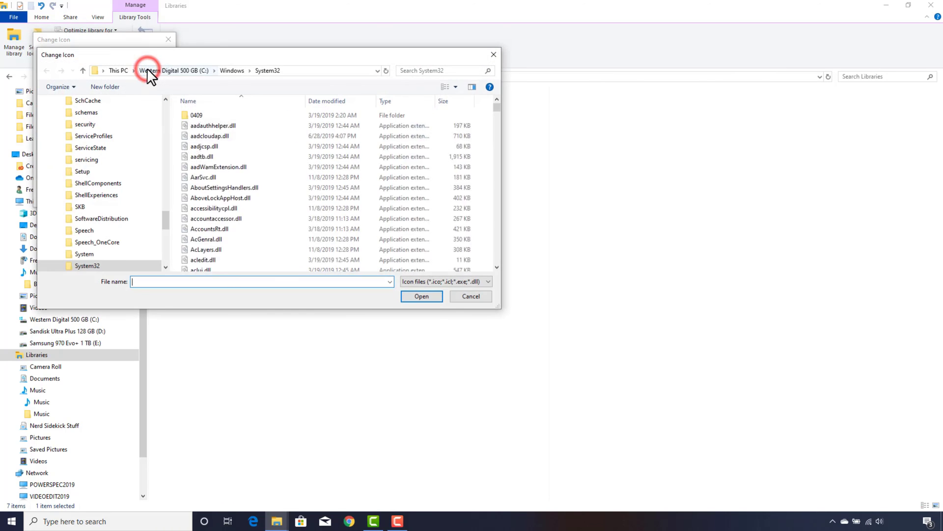
click(476, 295)
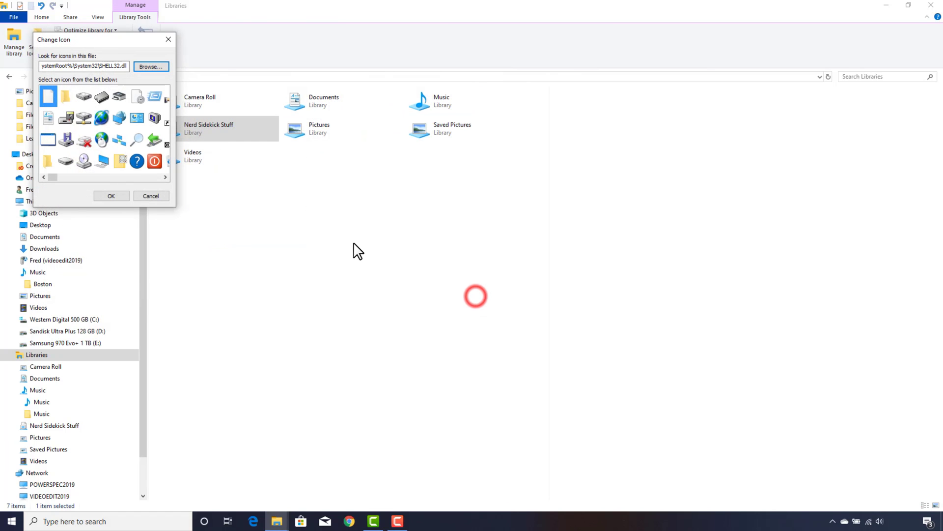
click(154, 195)
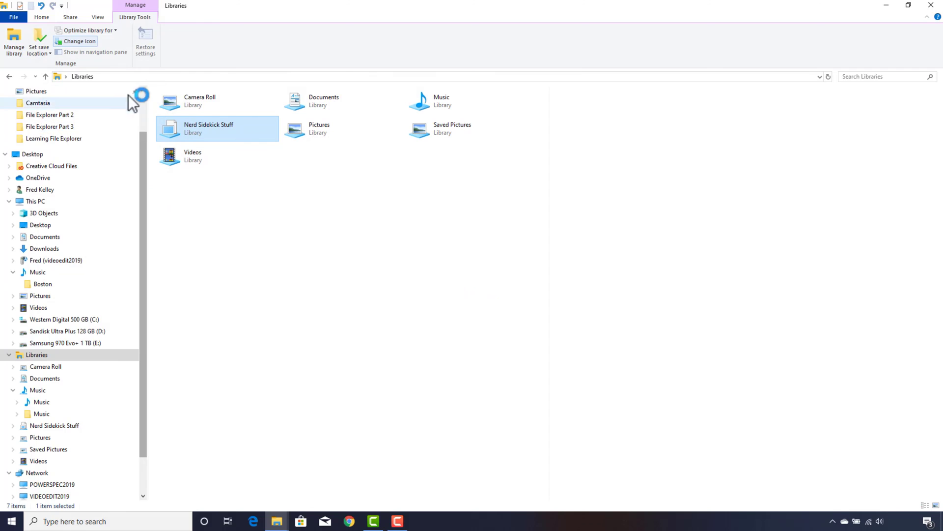
Check the Optimize library for choices, then open the Music library's Boston folder
click(114, 31)
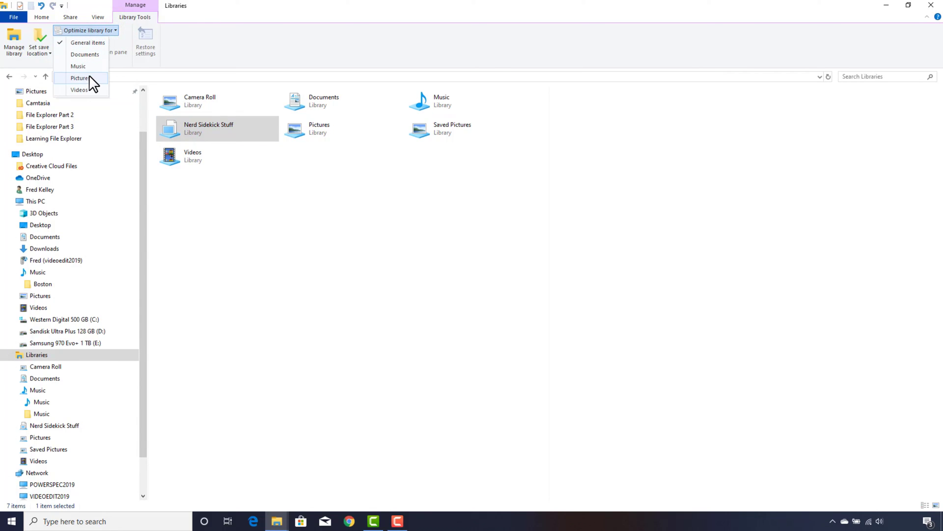
click(254, 222)
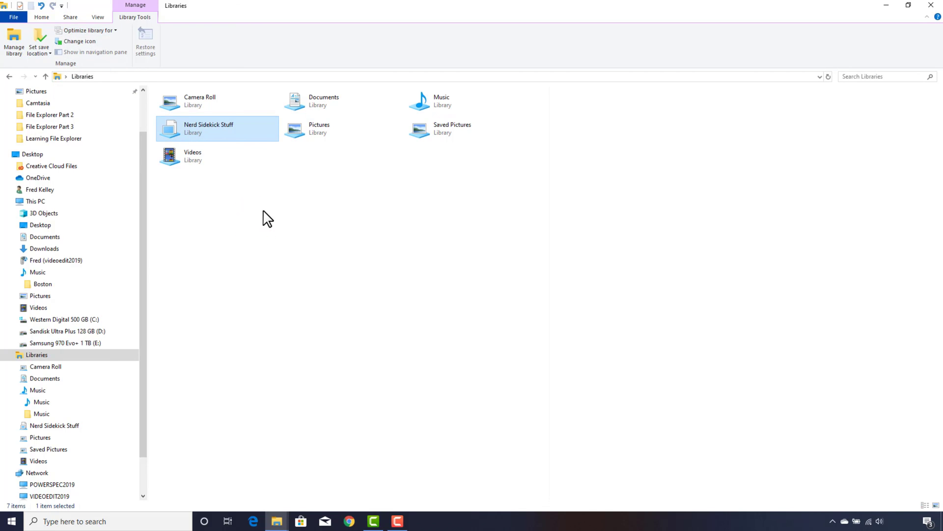
double_click(426, 105)
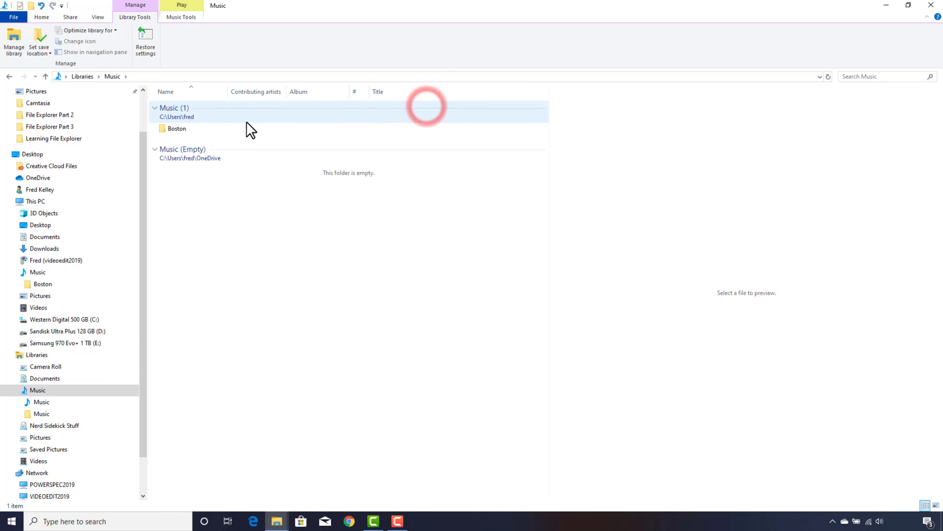
double_click(165, 129)
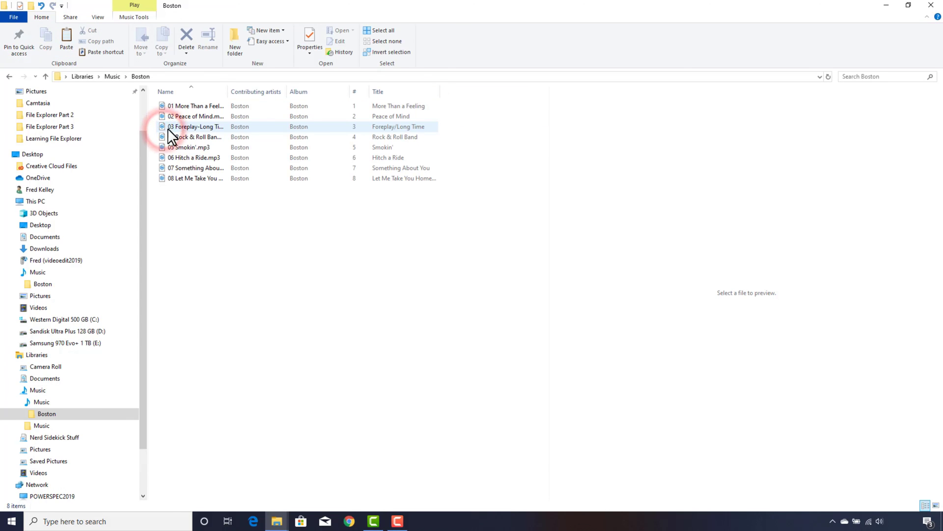